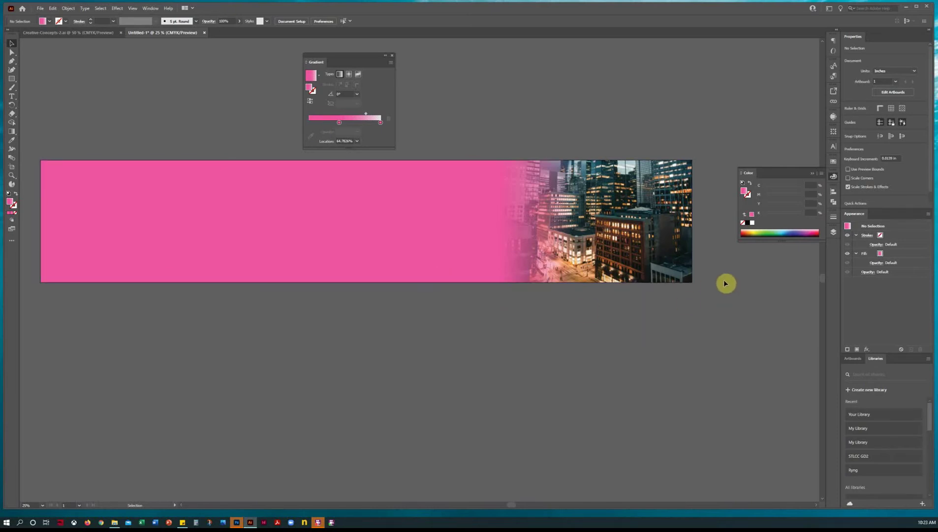
Step: Release the banner's clipping mask and move the pink gradient rectangle and the city photo below the banner
click(469, 285)
right_click(469, 282)
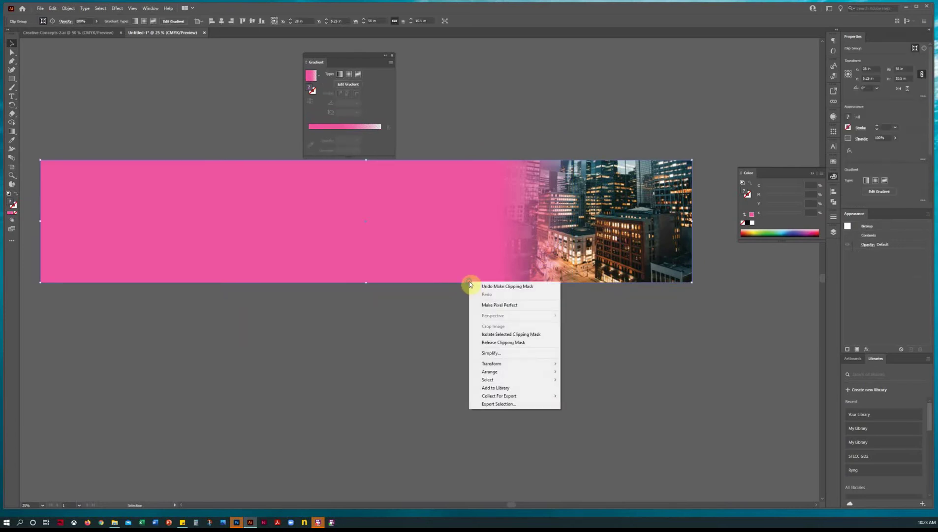
click(521, 346)
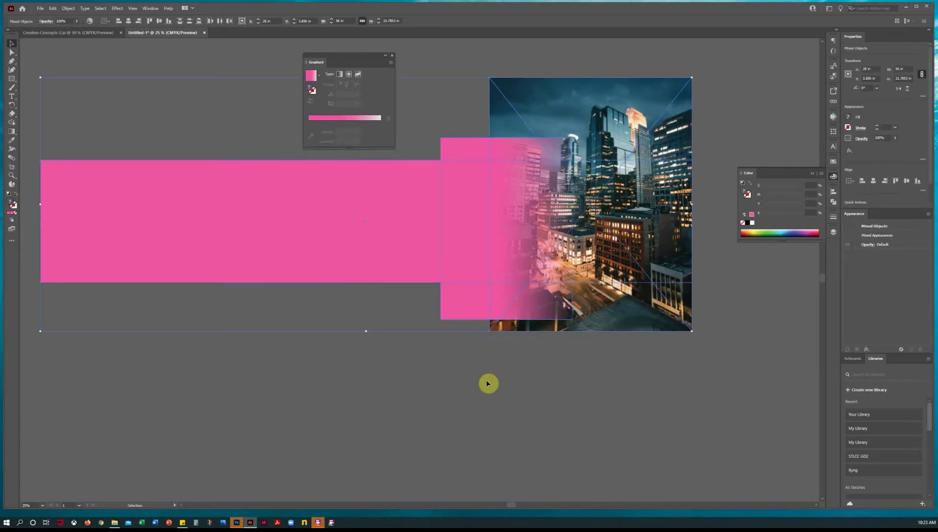
click(491, 386)
drag(476, 321, 335, 470)
drag(554, 217, 667, 441)
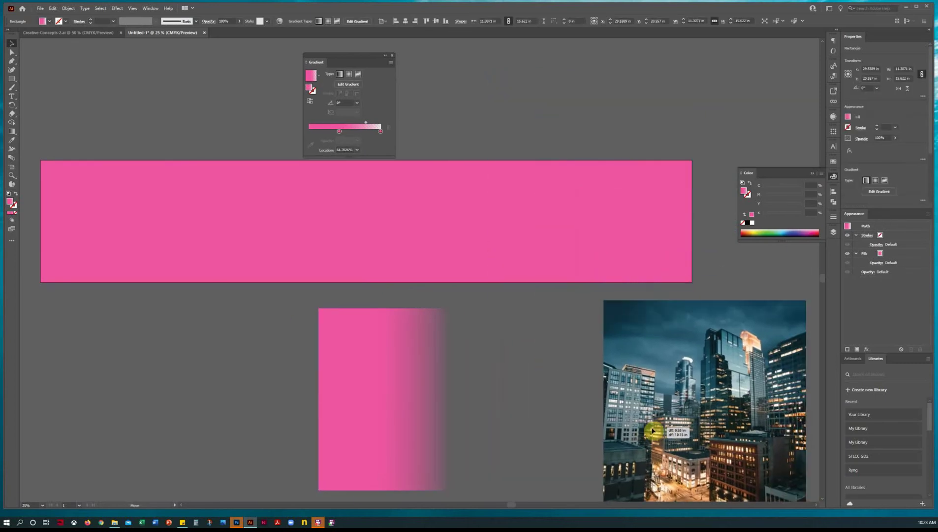
Step: Place the city photo over the banner's right end, aligning its right edge with the banner's right edge
click(441, 217)
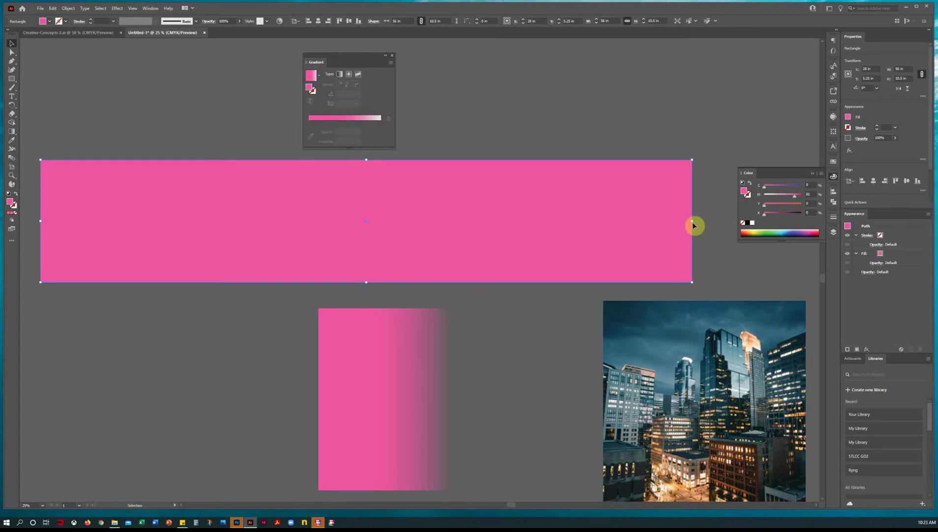
mouse_move(692, 221)
mouse_down()
mouse_move(569, 217)
mouse_move(692, 225)
mouse_up()
drag(646, 366, 534, 172)
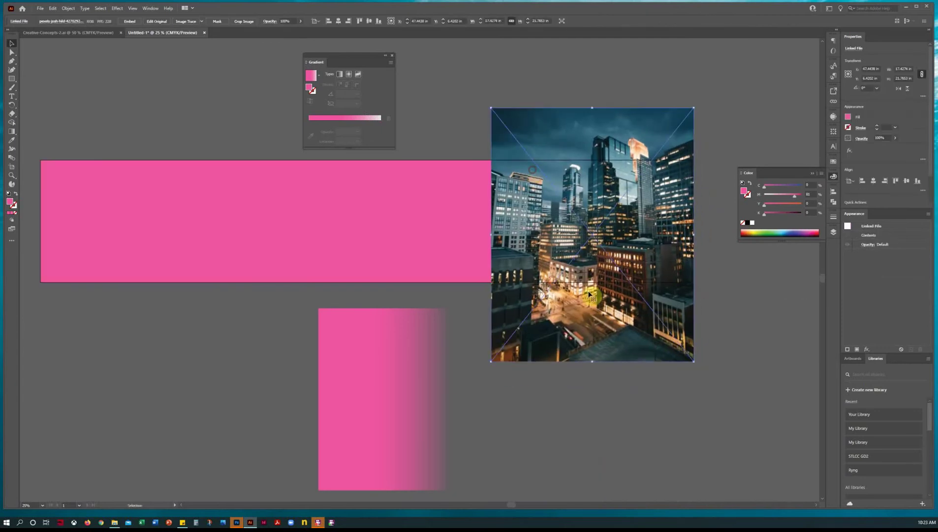
drag(588, 293, 586, 247)
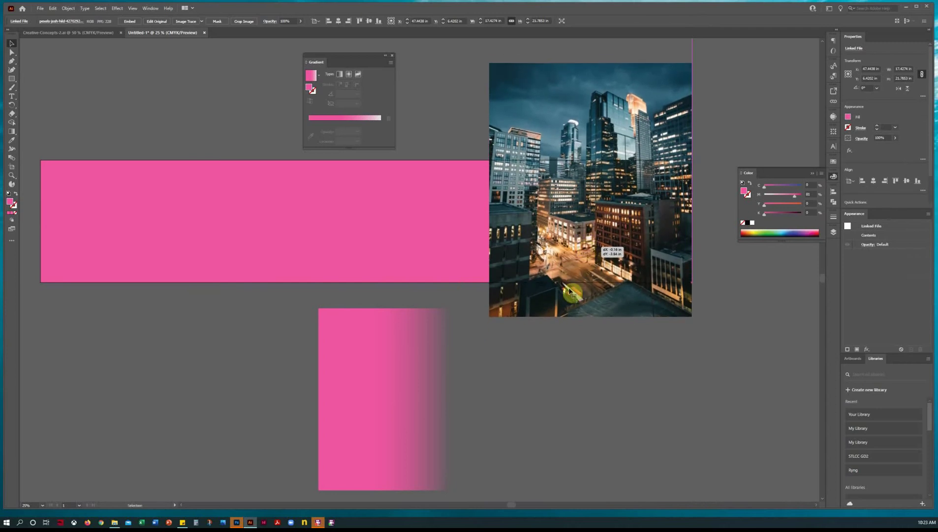
click(536, 416)
Step: Delete the old pink gradient rectangle lying below the banner
click(396, 410)
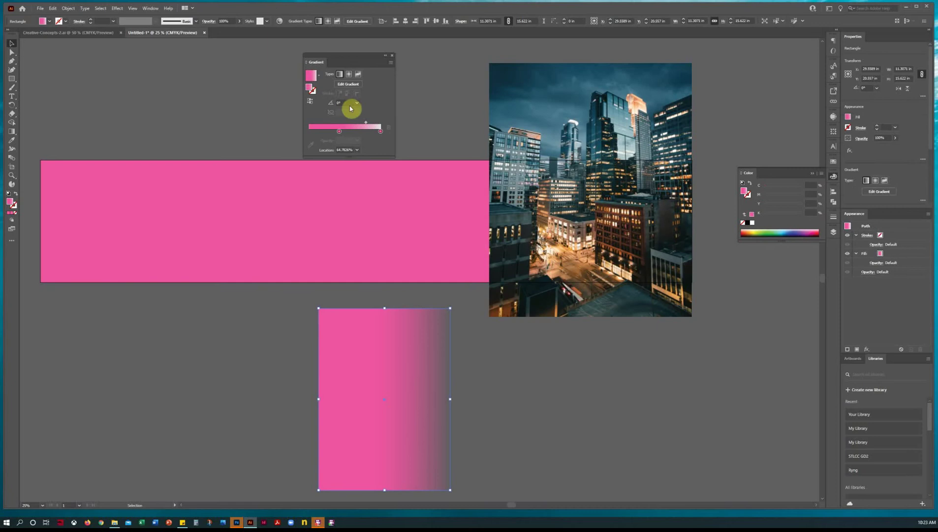
click(368, 465)
drag(360, 464, 347, 457)
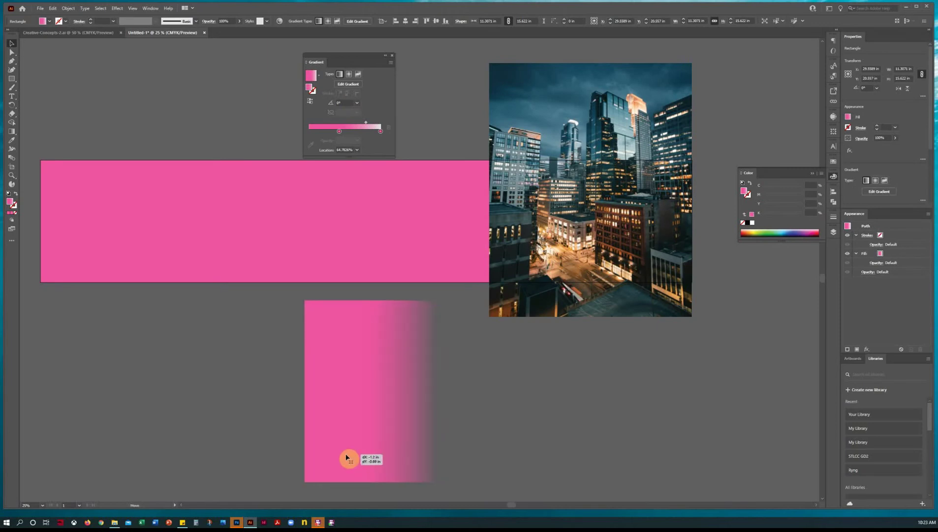
key(Delete)
Step: Draw a rectangle about 9.6 by 18.1 in across the photo's left edge and fill it with a linear gradient
click(11, 79)
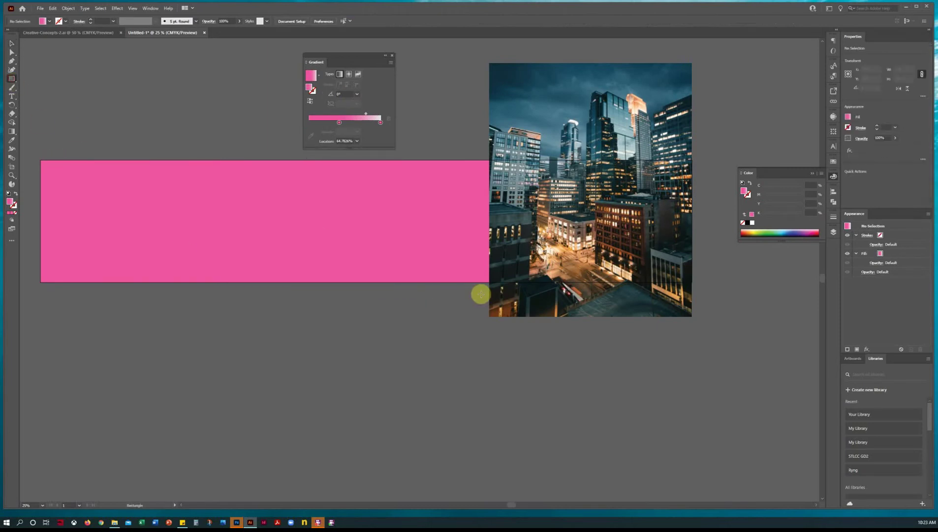
drag(426, 133, 538, 344)
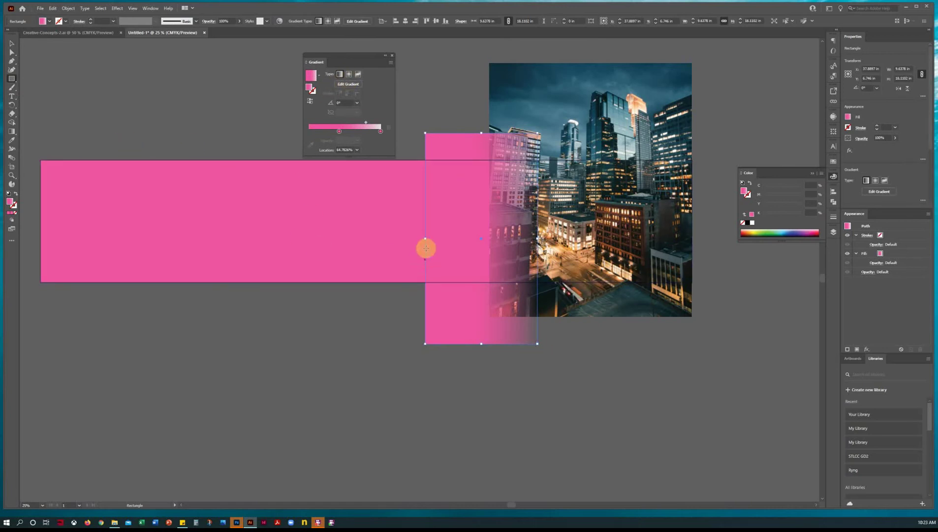
click(12, 43)
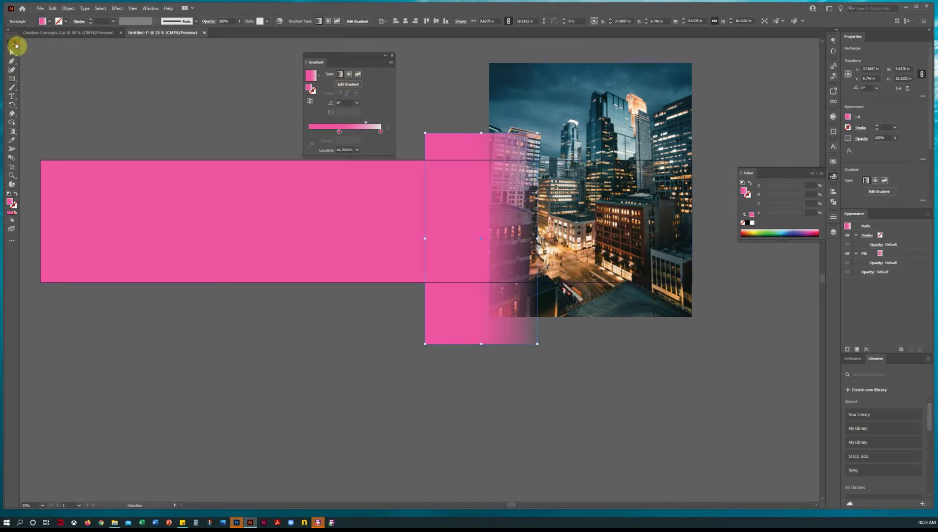
click(774, 231)
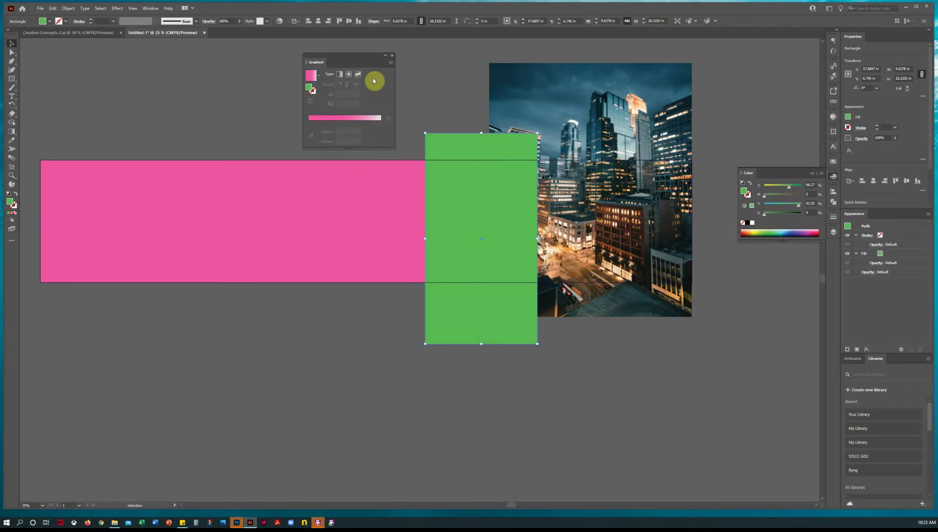
click(340, 75)
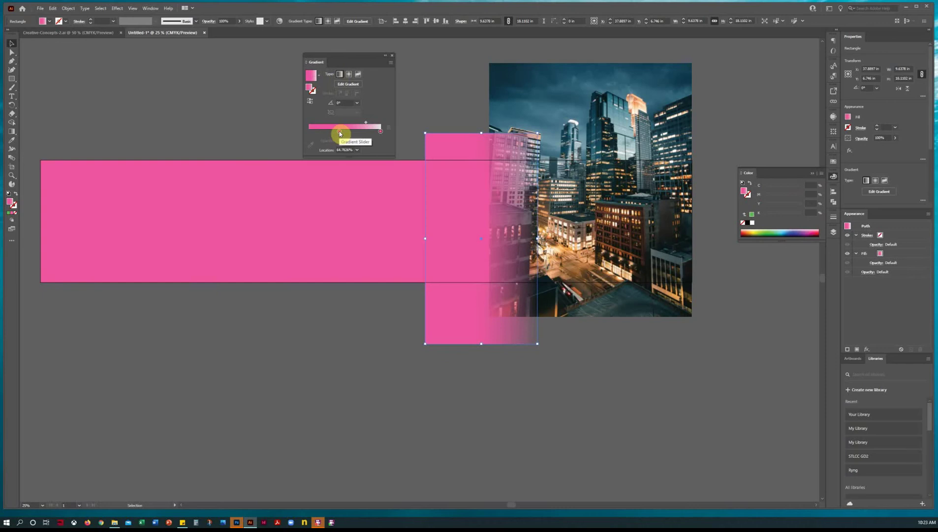
Step: Recolor the long banner background rectangle with a solid blue fill
click(318, 270)
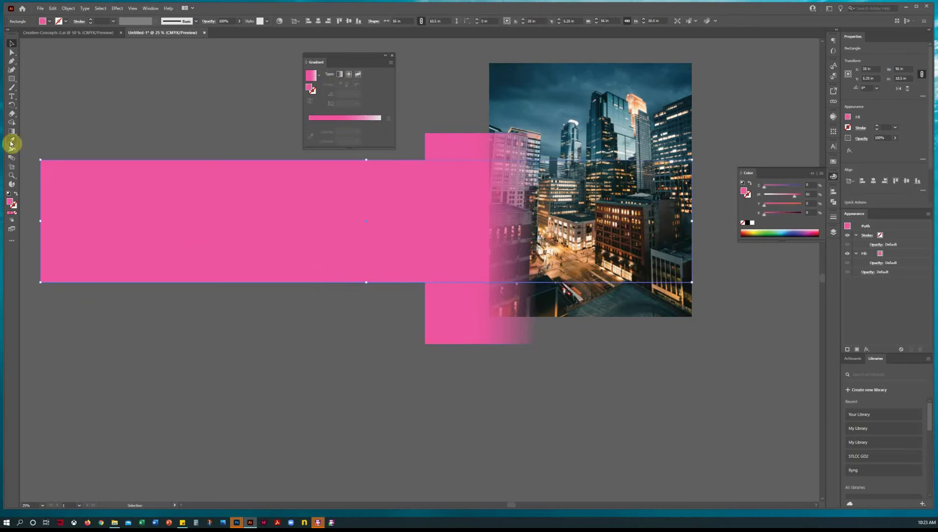
click(792, 229)
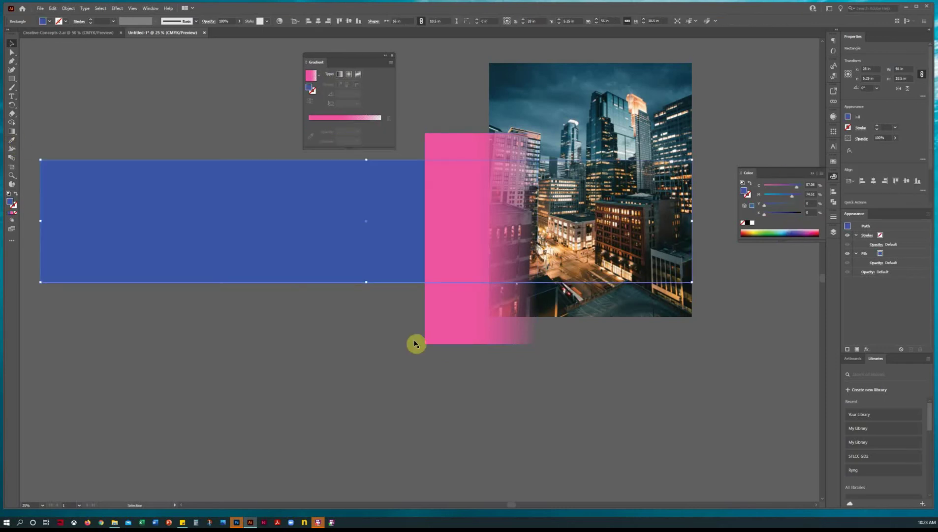
click(355, 353)
Step: Nudge the gradient rectangle slightly and recolor its opaque gradient stop with the blue sampled from the banner background
click(465, 328)
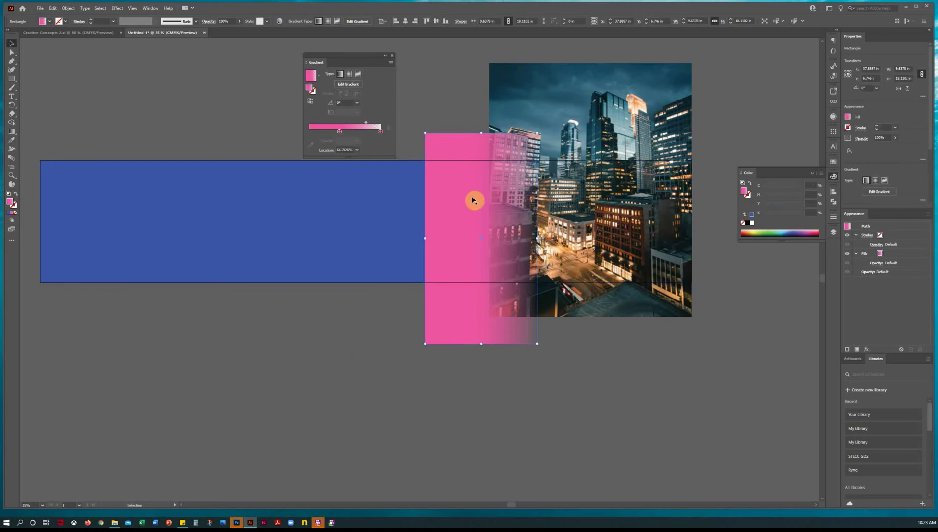
mouse_move(446, 250)
mouse_down()
mouse_move(467, 272)
mouse_move(454, 239)
mouse_up()
click(338, 133)
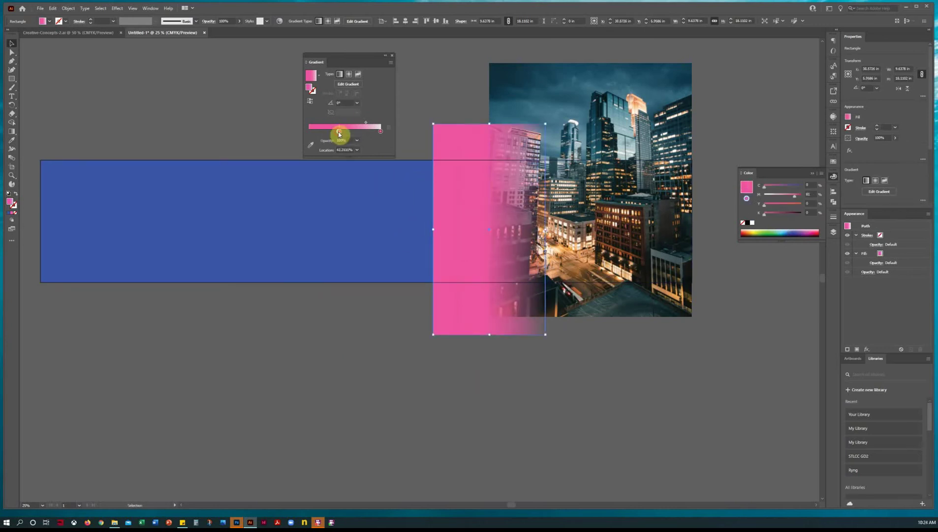
click(311, 145)
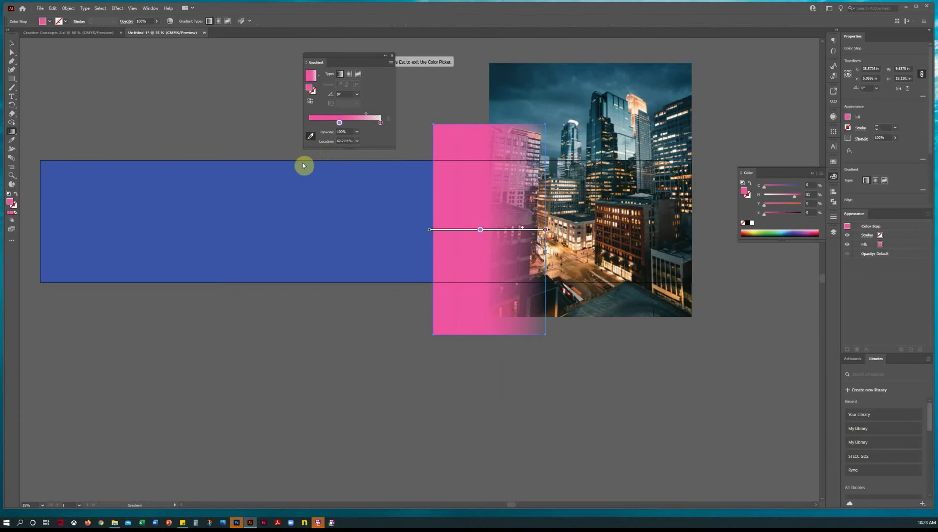
click(291, 174)
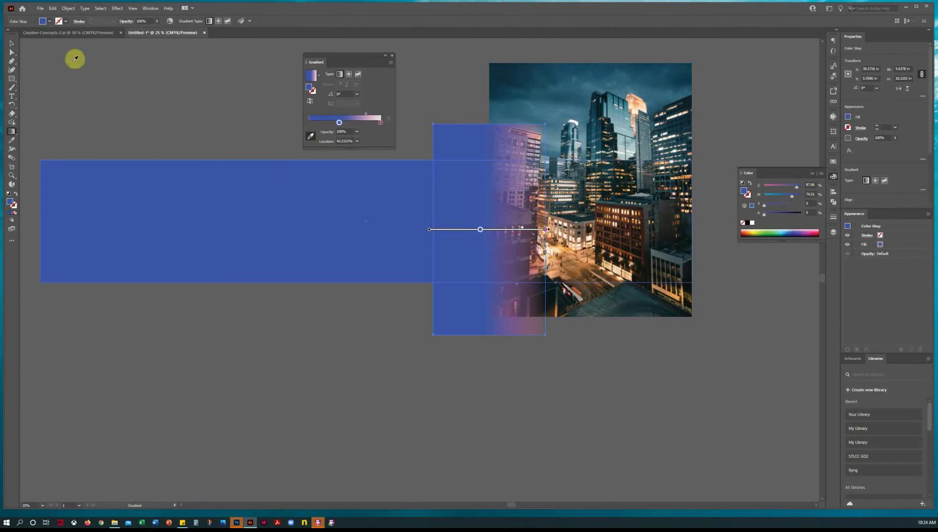
click(12, 44)
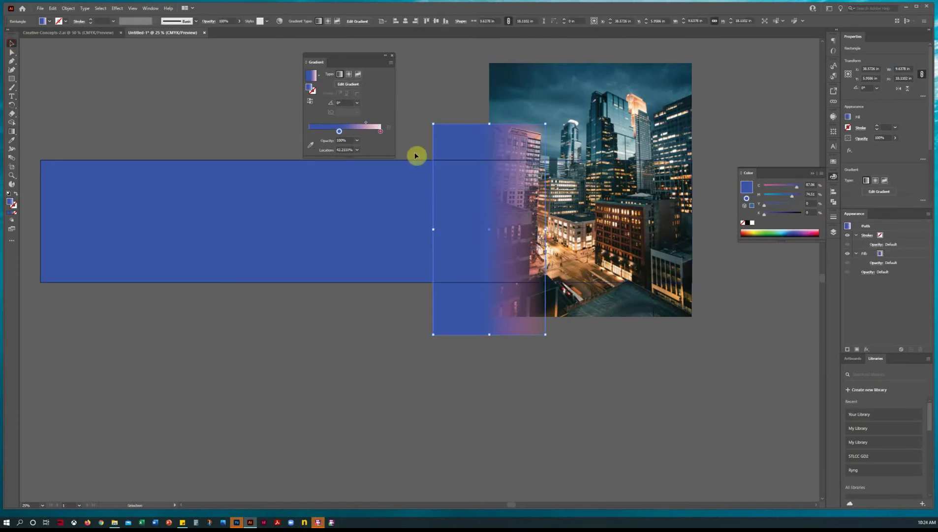
Step: Recolor the gradient's transparent end stop with the blue sampled from the banner background
click(380, 132)
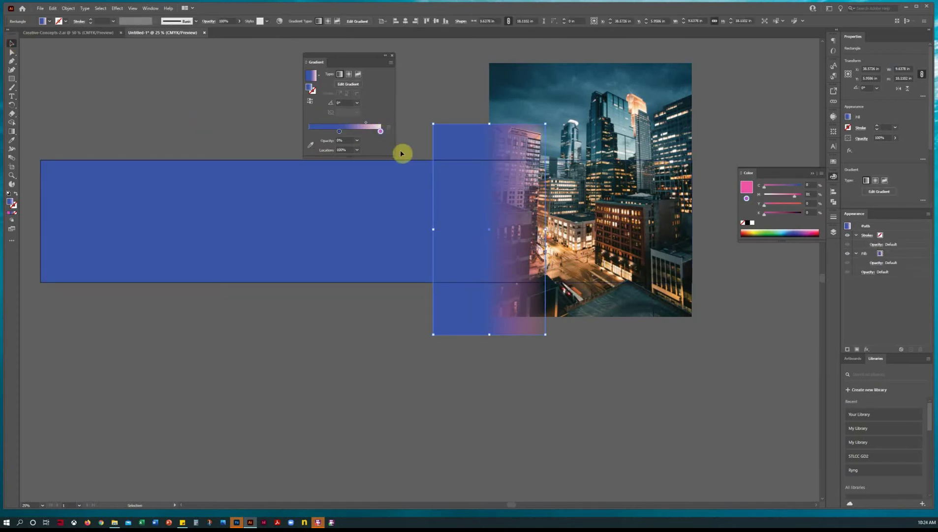
click(312, 145)
click(308, 188)
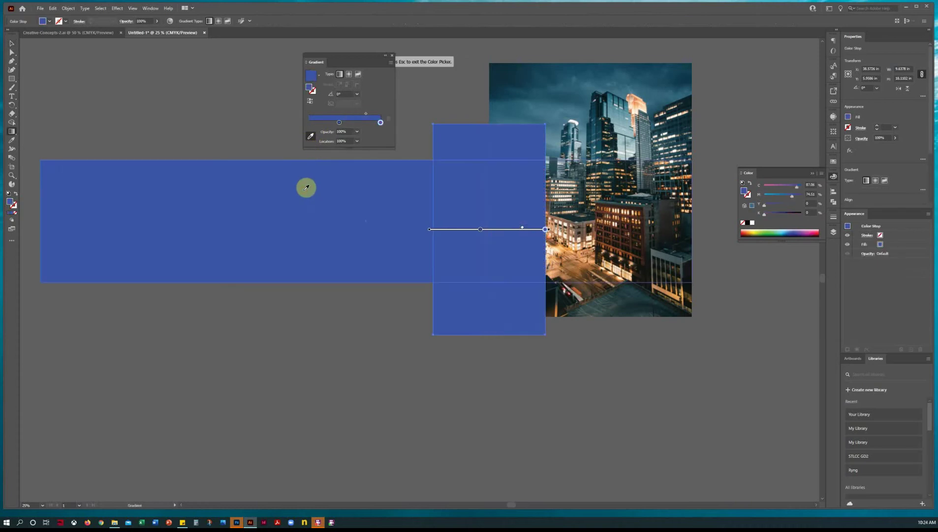
click(11, 44)
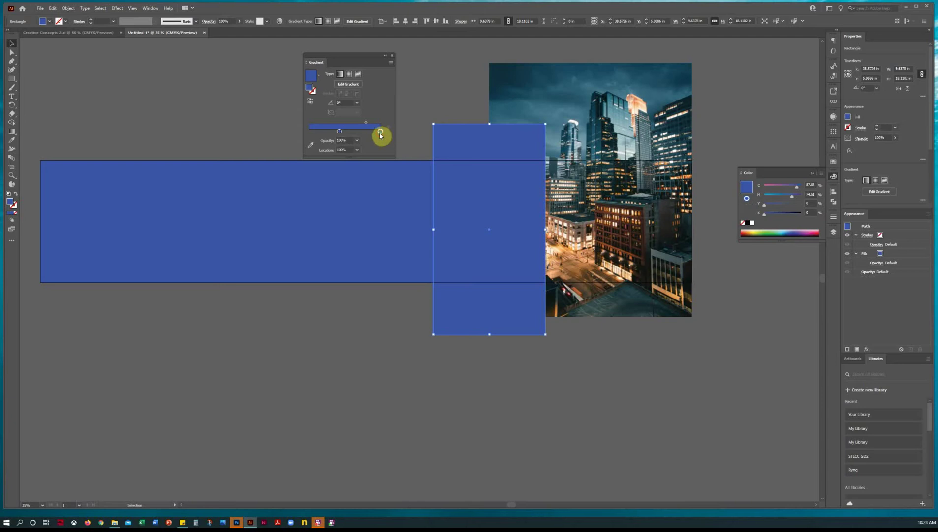
Step: Set the opacity of the gradient's blue end stop to 0%
click(380, 133)
click(352, 140)
click(357, 143)
click(368, 151)
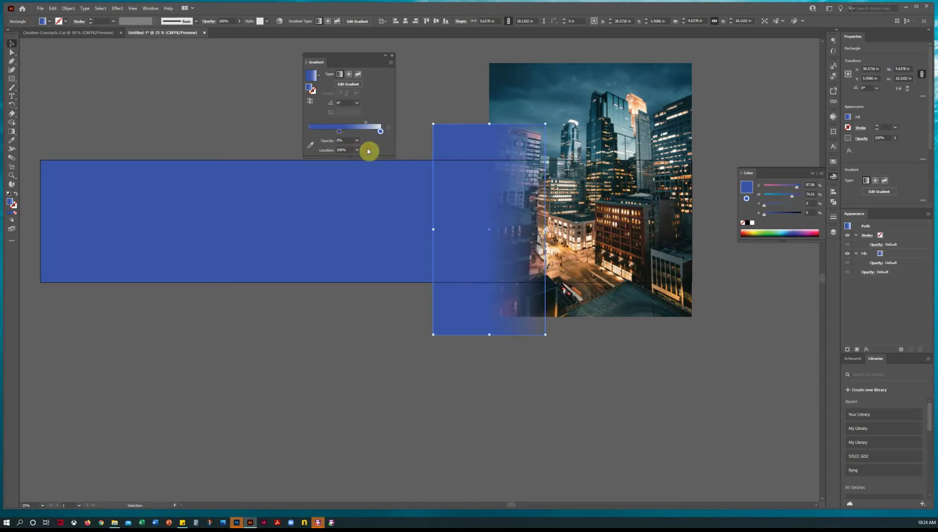
click(566, 381)
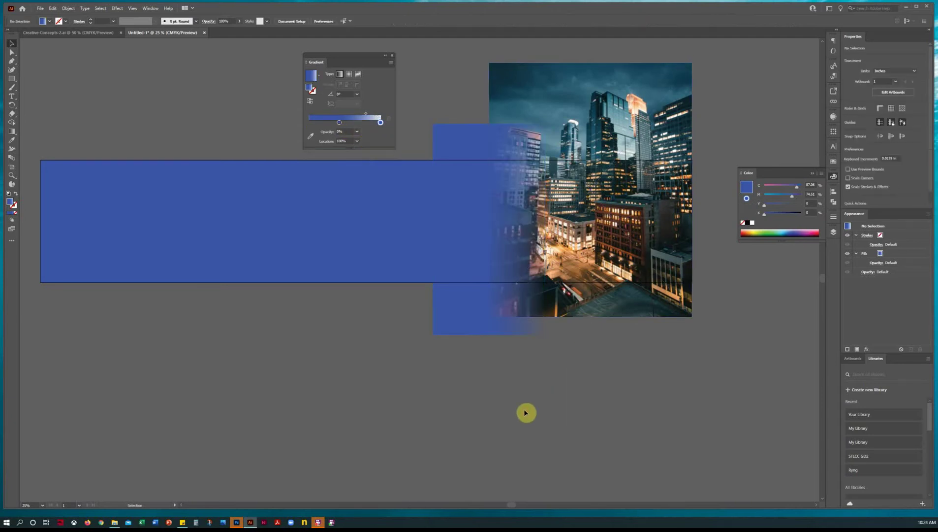
Step: Try shifting the blue gradient rectangle farther right over the city photo
drag(463, 321, 509, 328)
click(473, 366)
click(453, 388)
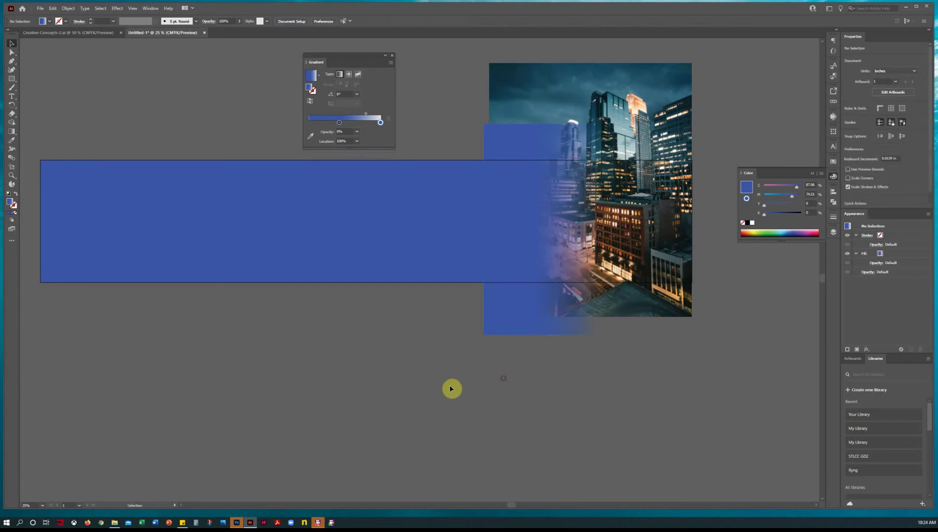
Step: Move the gradient rectangle left to overlap the banner background and the photo's left edge, and widen it to about 14.8 in
click(487, 258)
drag(482, 230, 400, 230)
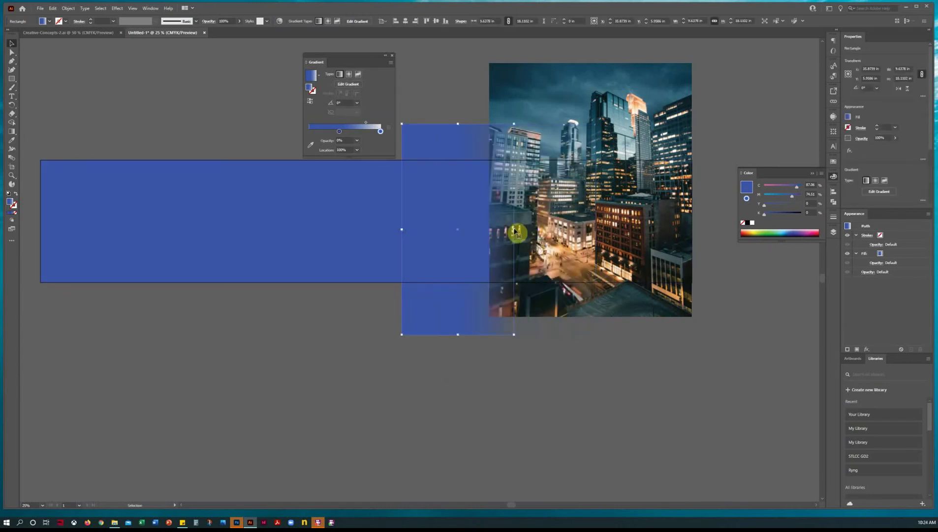
drag(515, 229, 574, 229)
mouse_move(475, 323)
mouse_down()
mouse_move(465, 329)
mouse_move(473, 355)
mouse_move(472, 334)
mouse_up()
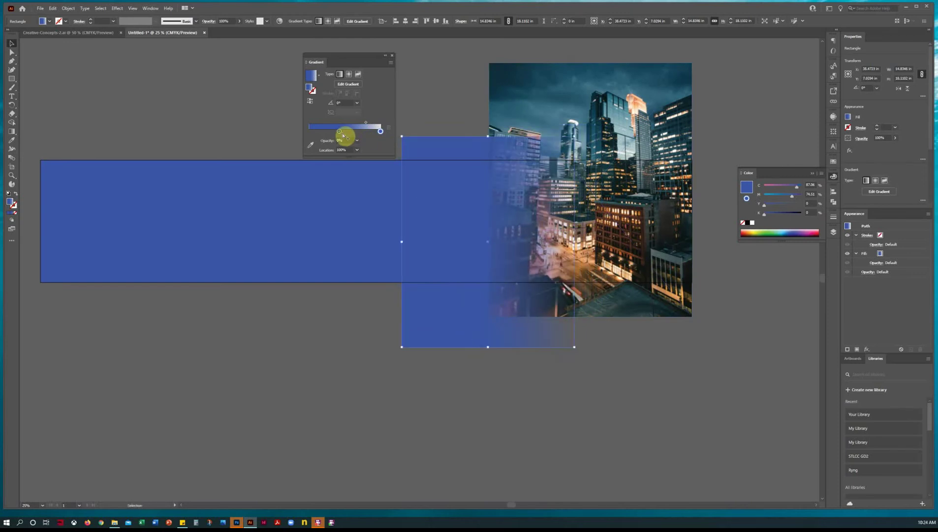
Step: Move the opaque gradient stop right and the end stop slightly inward, and nudge the gradient rectangle up a little
drag(341, 134, 379, 132)
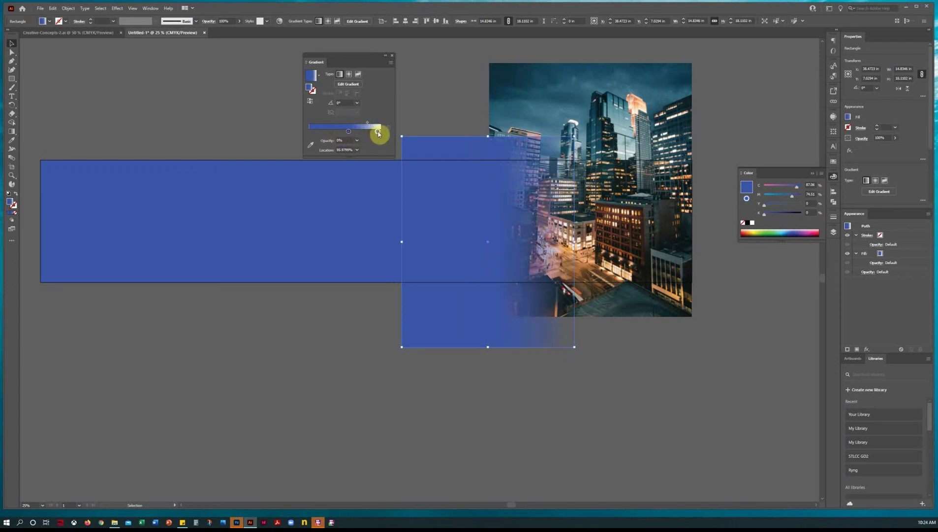
click(388, 385)
drag(453, 332, 453, 329)
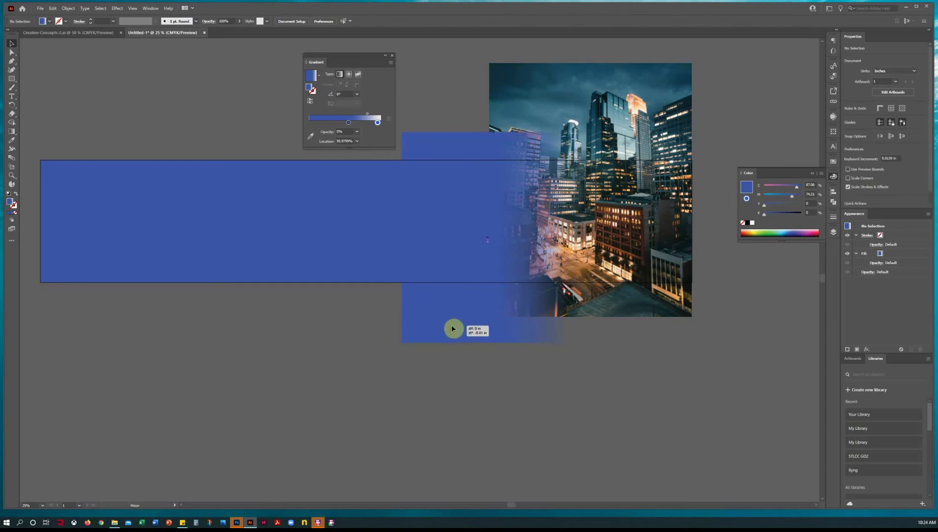
Step: Pull the unfilled former clipping rectangle off the banner and delete it
click(361, 283)
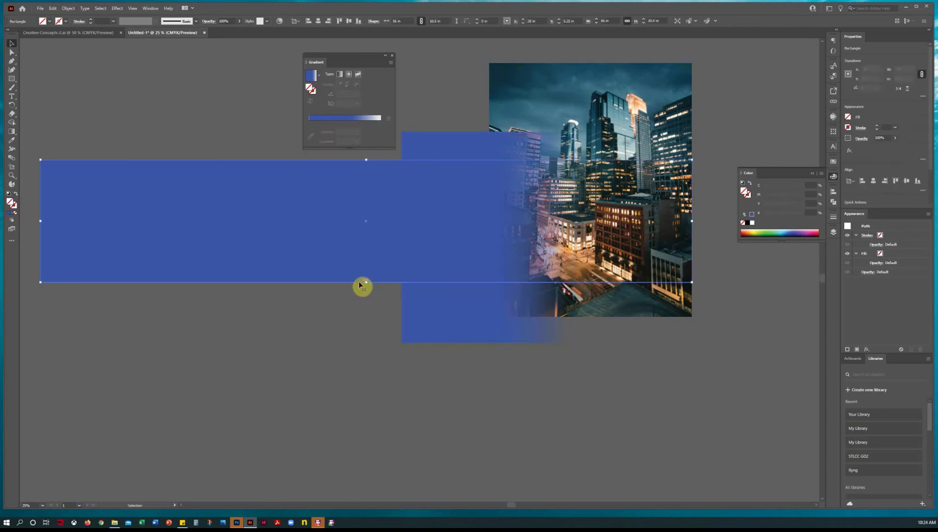
drag(360, 284, 361, 412)
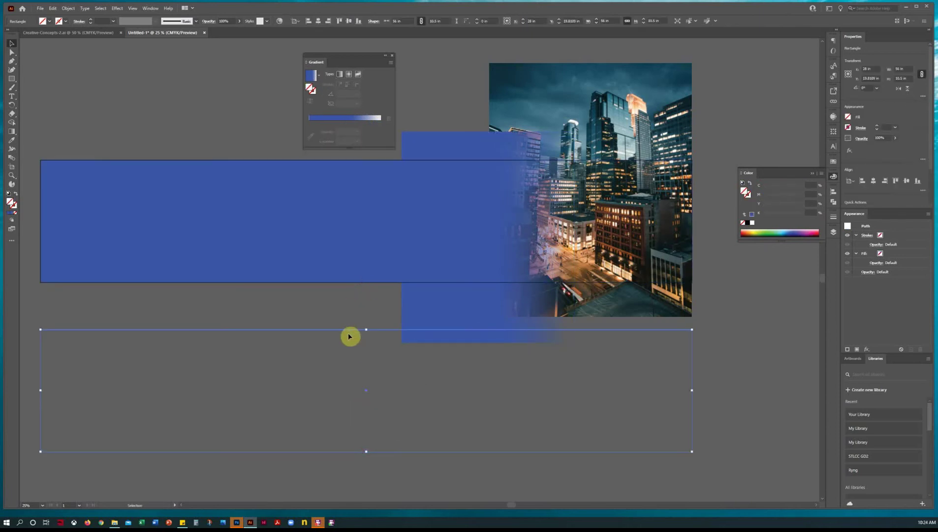
right_click(349, 332)
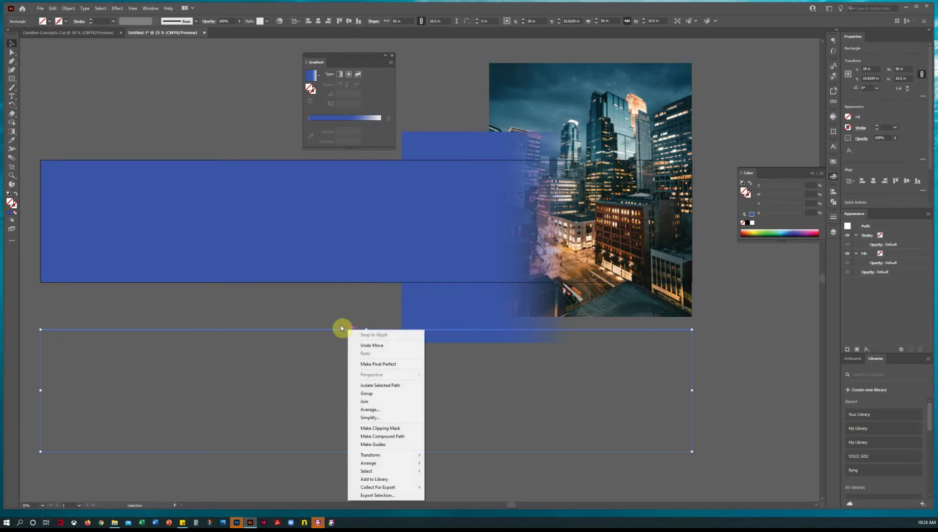
click(339, 326)
click(352, 356)
key(ctrl+shift+a)
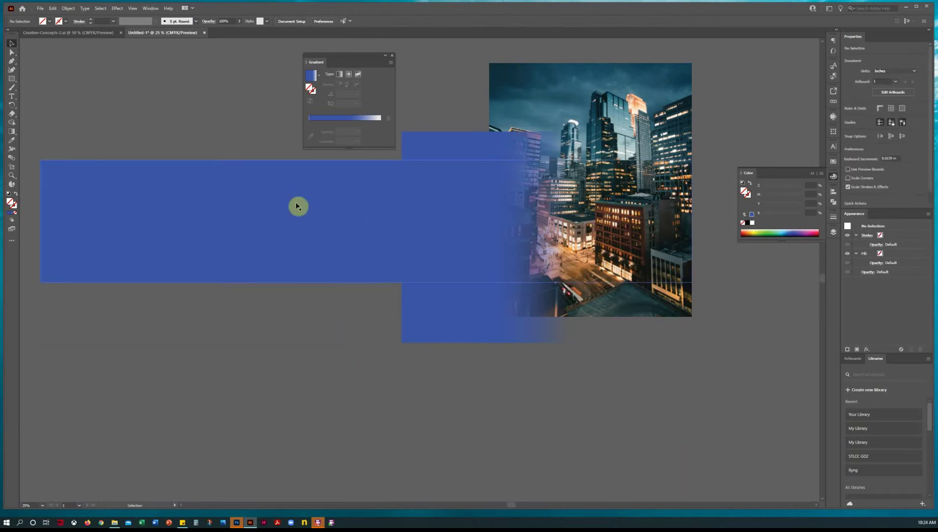
Step: Draw an unfilled rectangle about 56.2 in wide and 10.5 in high over the full banner, covering the blue background and the photo
click(297, 206)
click(19, 78)
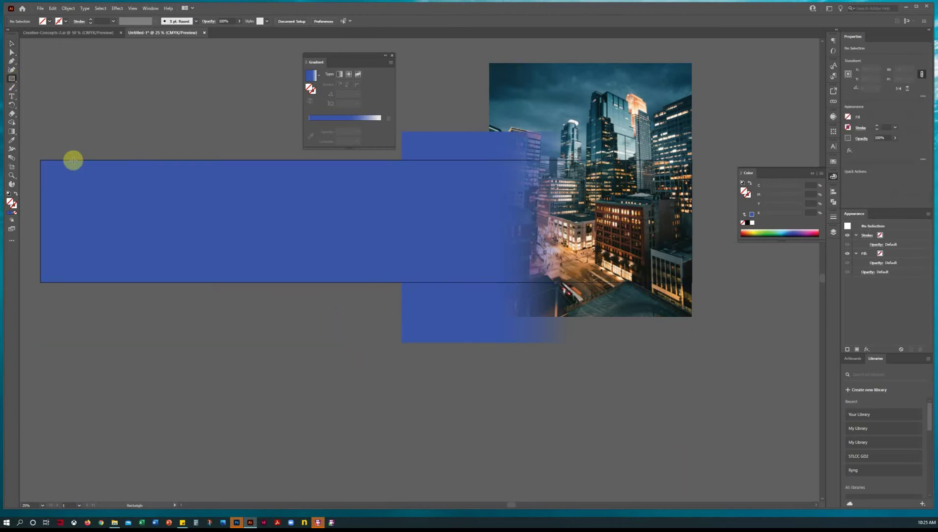
drag(40, 158, 694, 282)
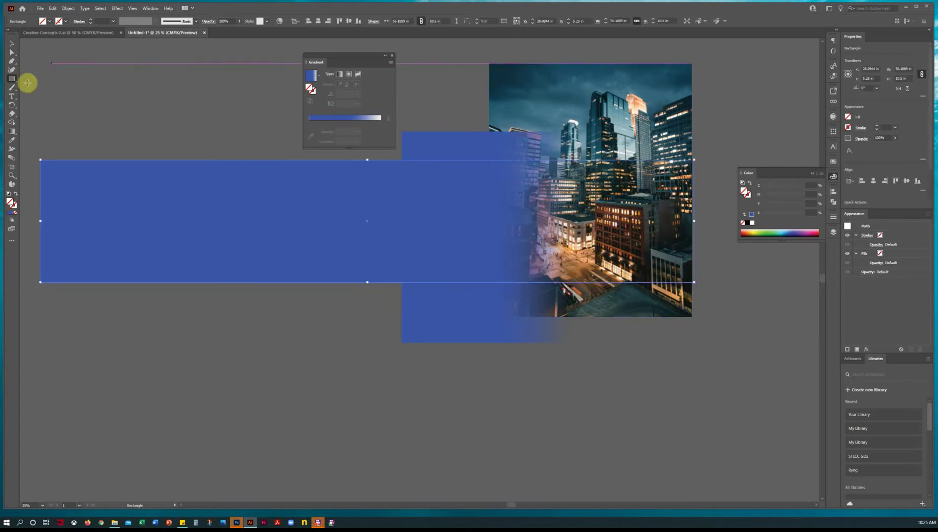
click(11, 44)
click(169, 118)
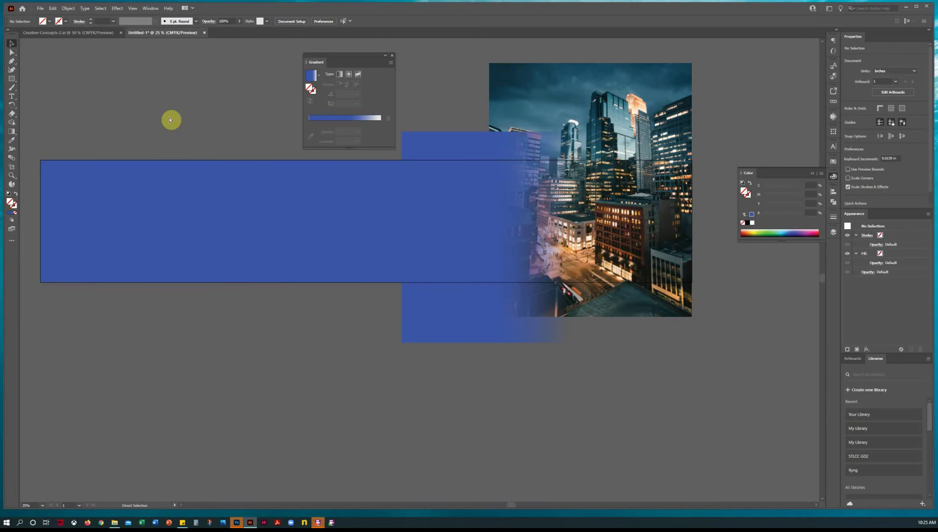
Step: Select all the artwork and make a clipping mask so the banner rectangle crops the photo and gradient
key(ctrl+a)
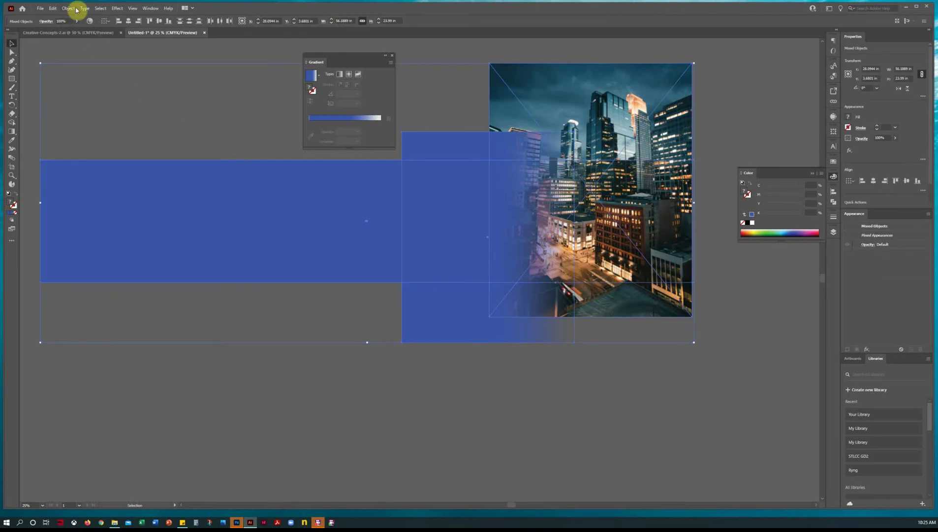
click(67, 9)
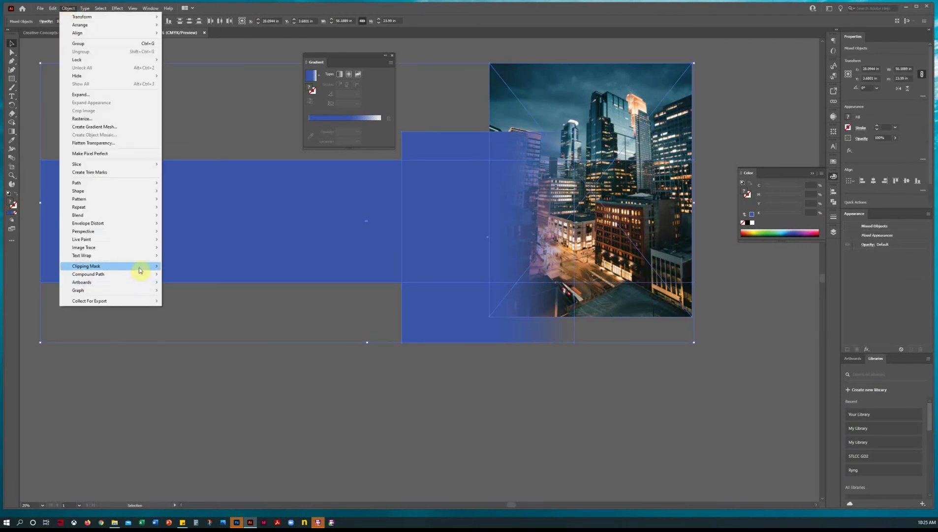
mouse_move(138, 266)
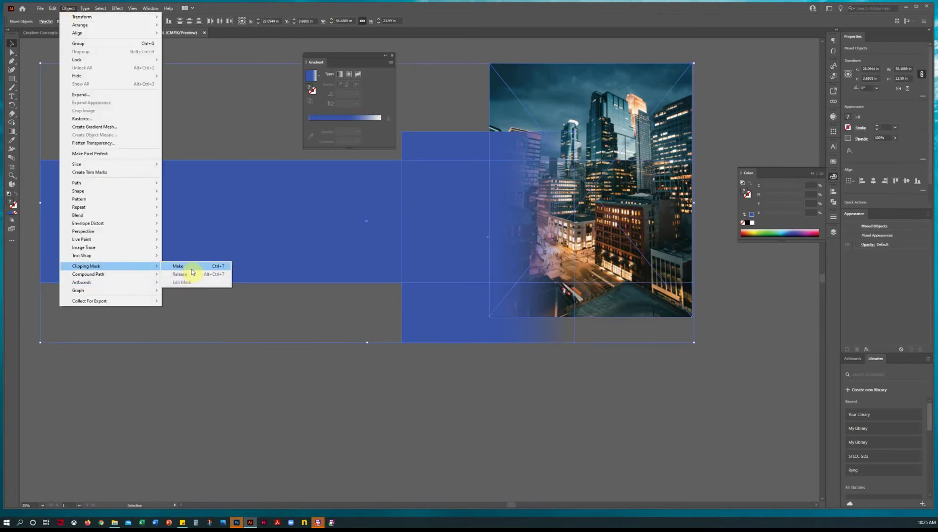
click(195, 267)
click(243, 379)
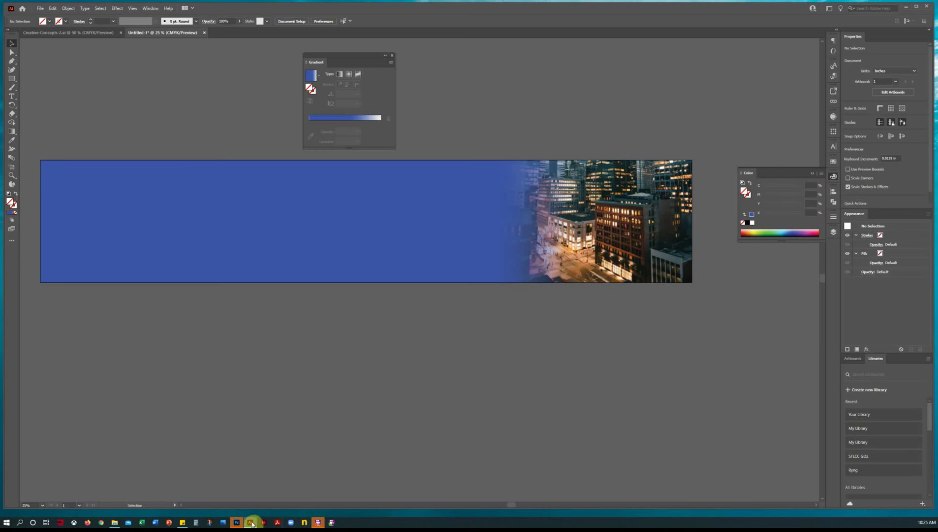
Step: Switch to the Creative-Concepts-2 document and pull the brown gradient rectangle off the lower part of the Multifamily ad
mouse_move(251, 523)
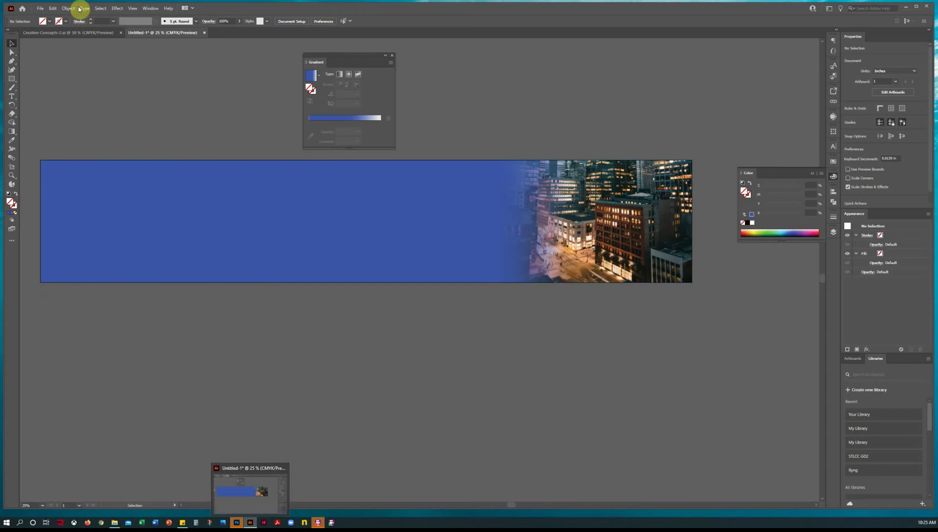
click(78, 32)
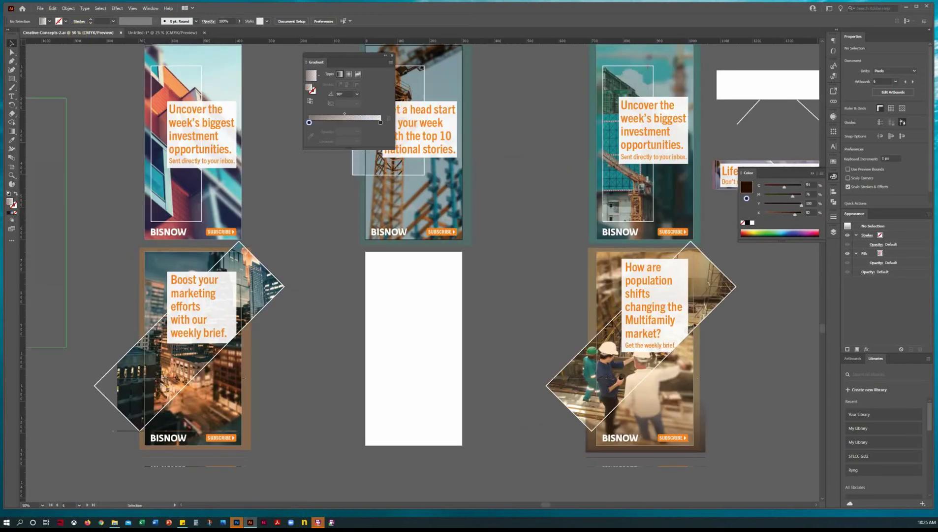
click(12, 176)
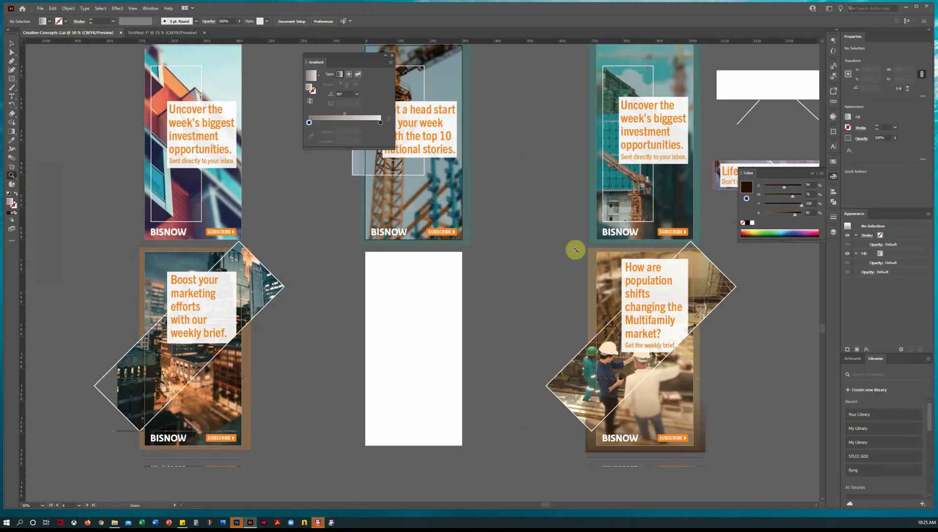
drag(576, 250, 356, 50)
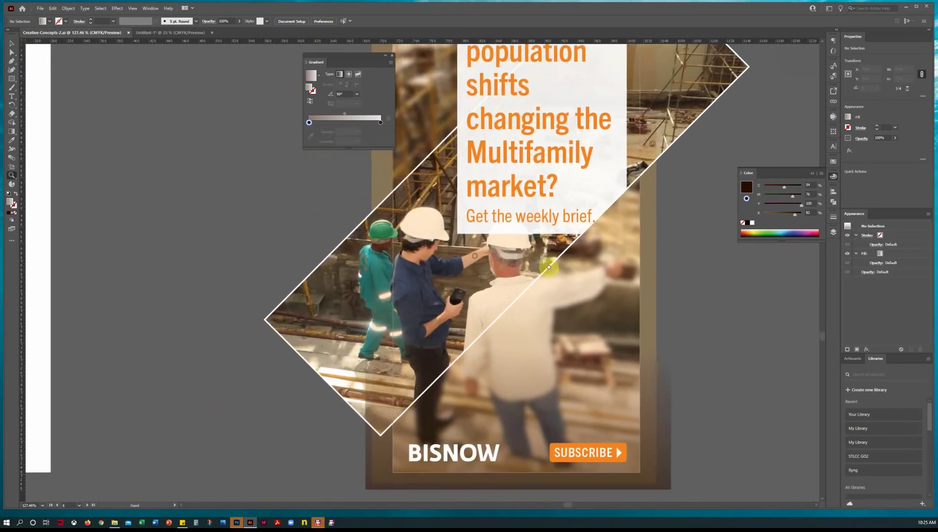
click(12, 44)
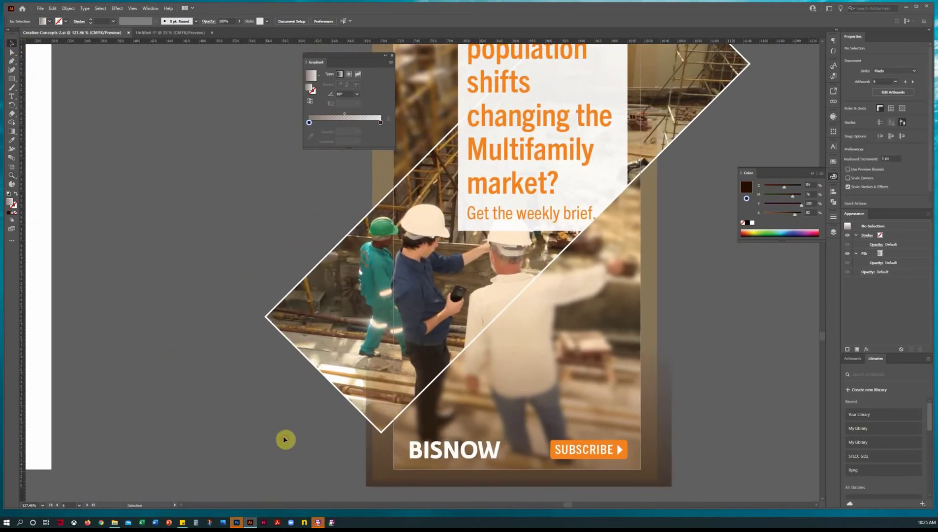
drag(371, 484, 692, 486)
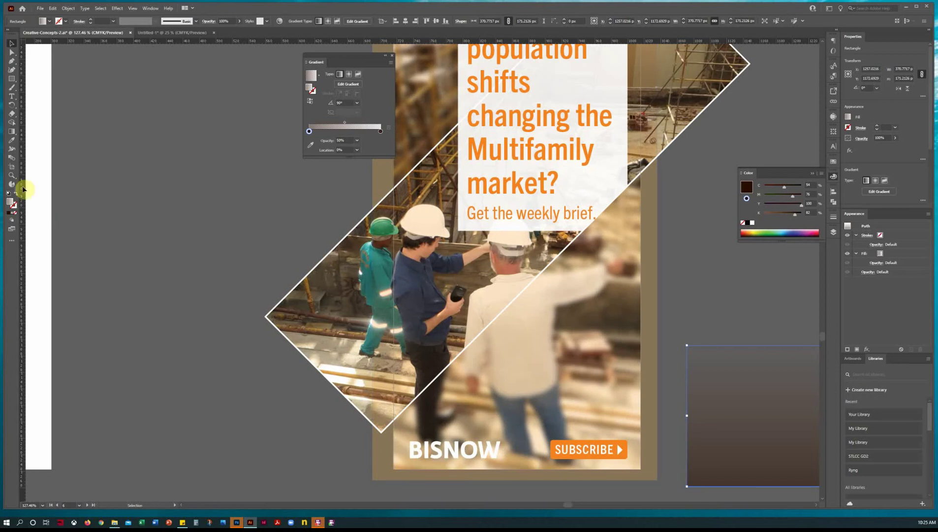
Step: Move the brown gradient rectangle onto the lower part of the blank white artboard beside the Multifamily ad
click(11, 174)
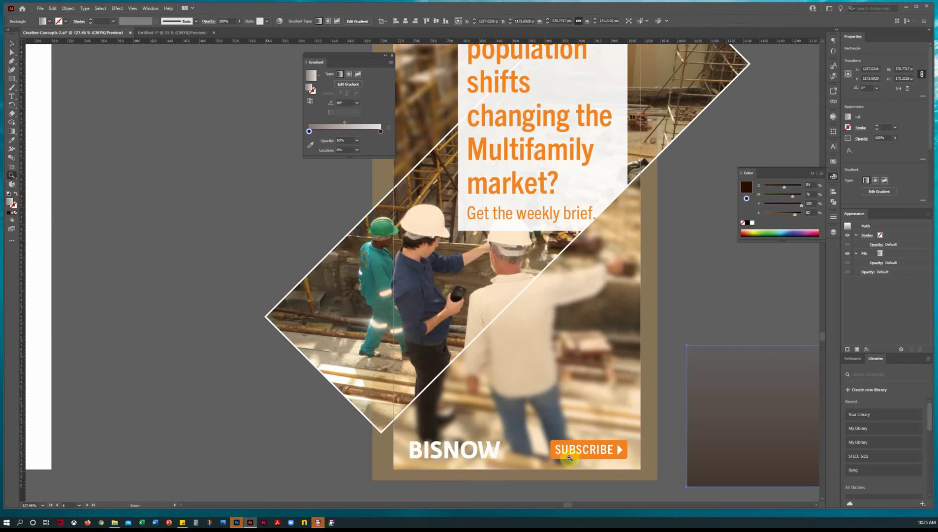
alt+click(543, 447)
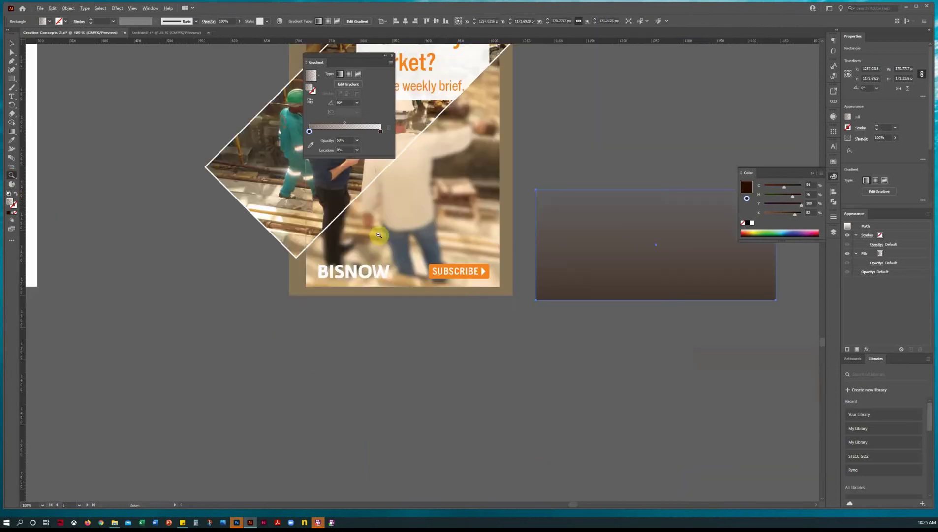
alt+click(416, 252)
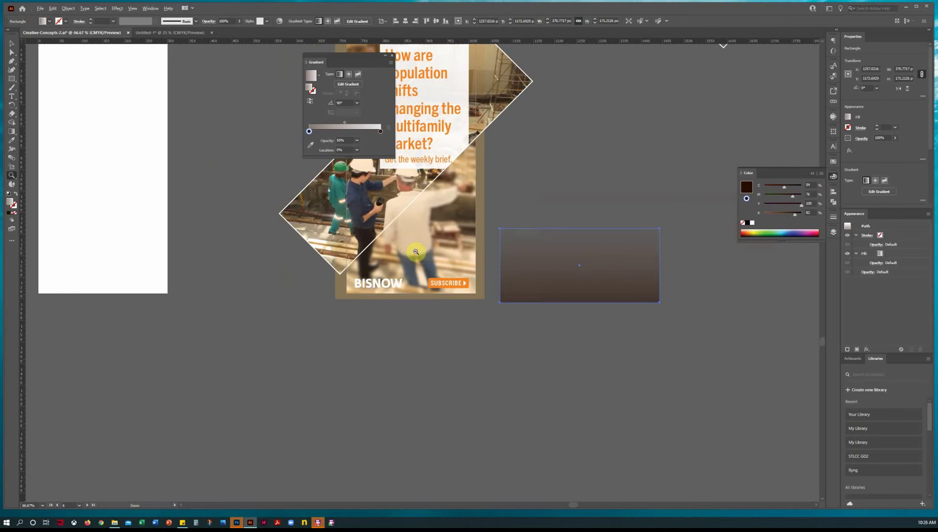
drag(257, 197, 308, 328)
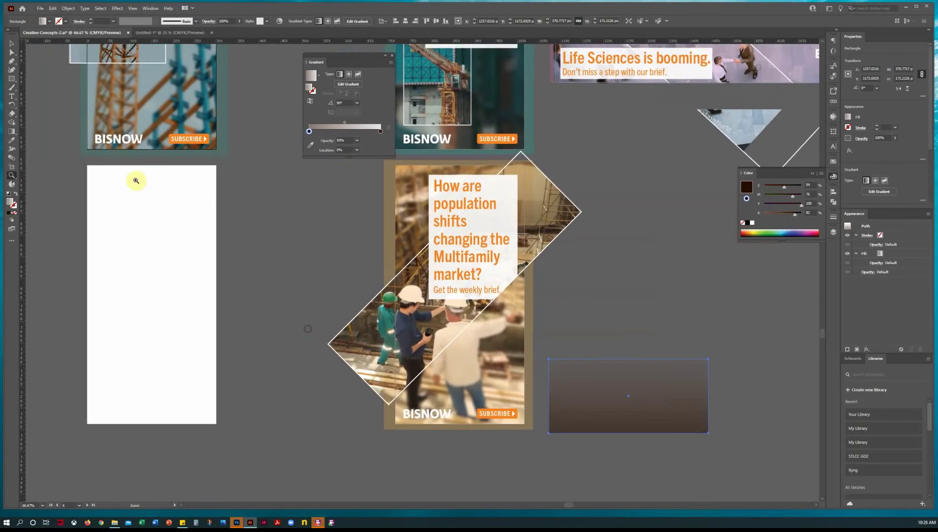
click(12, 43)
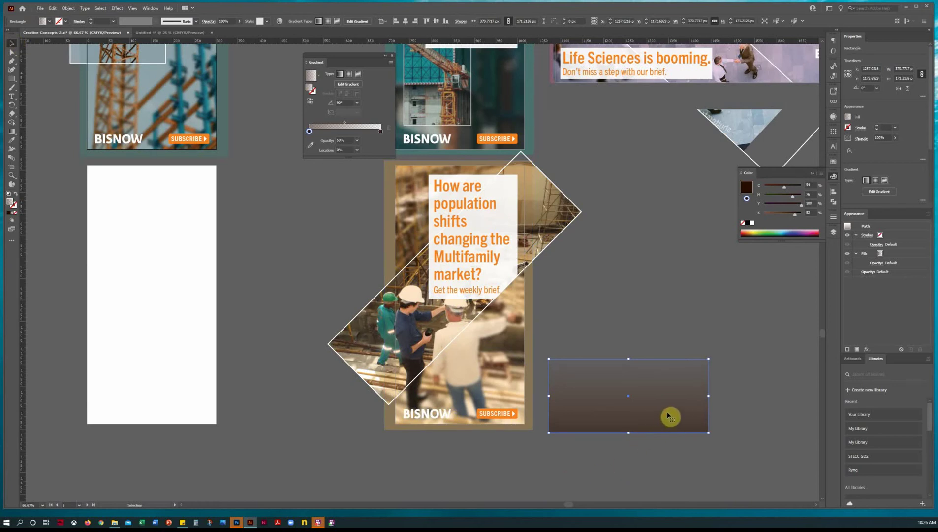
drag(669, 415, 190, 370)
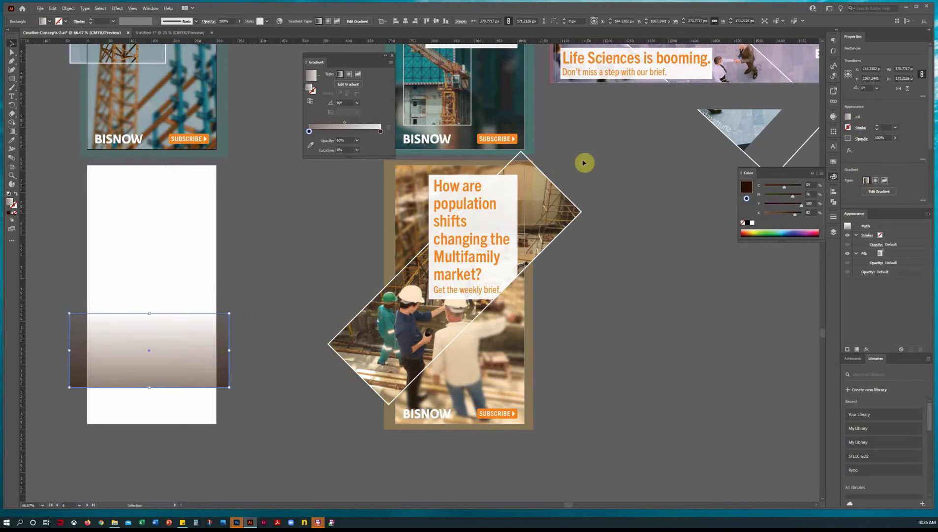
Step: Examine the opacity and location of the brown gradient's start and end stops
drag(344, 58, 295, 113)
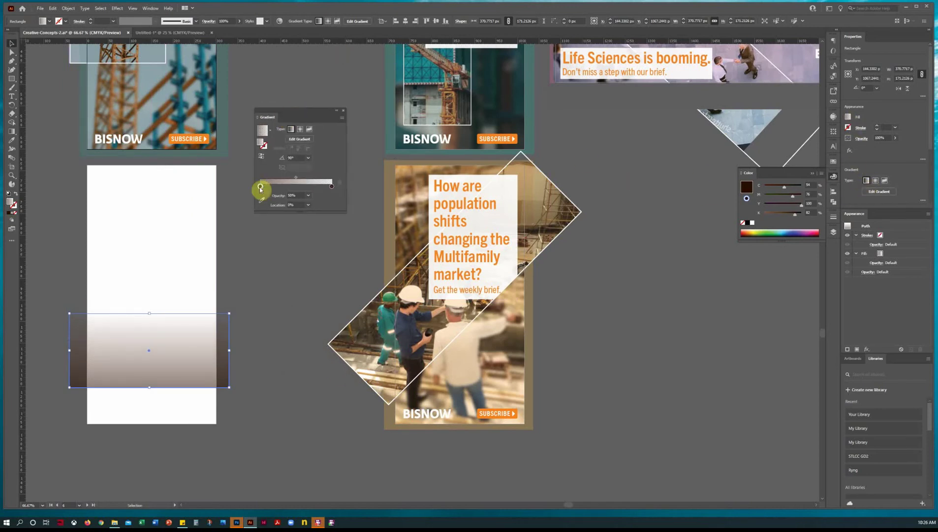
click(261, 187)
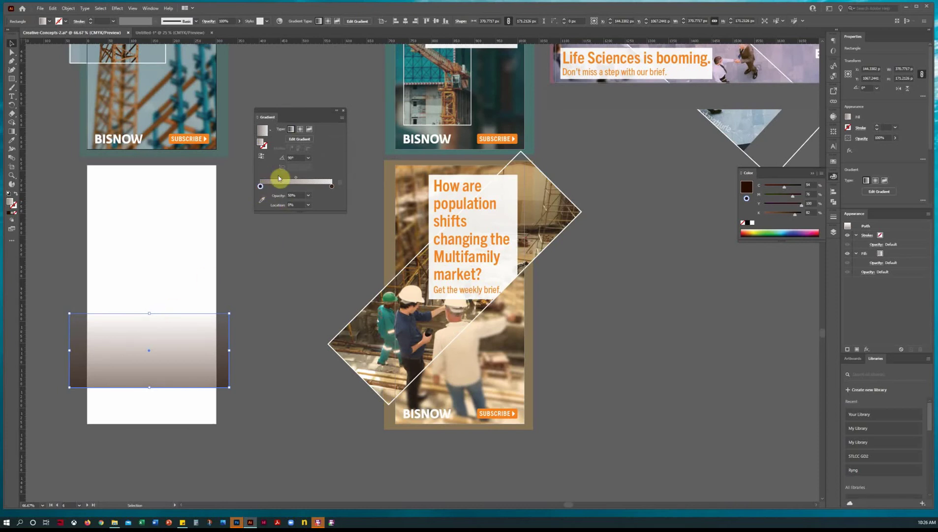
click(332, 187)
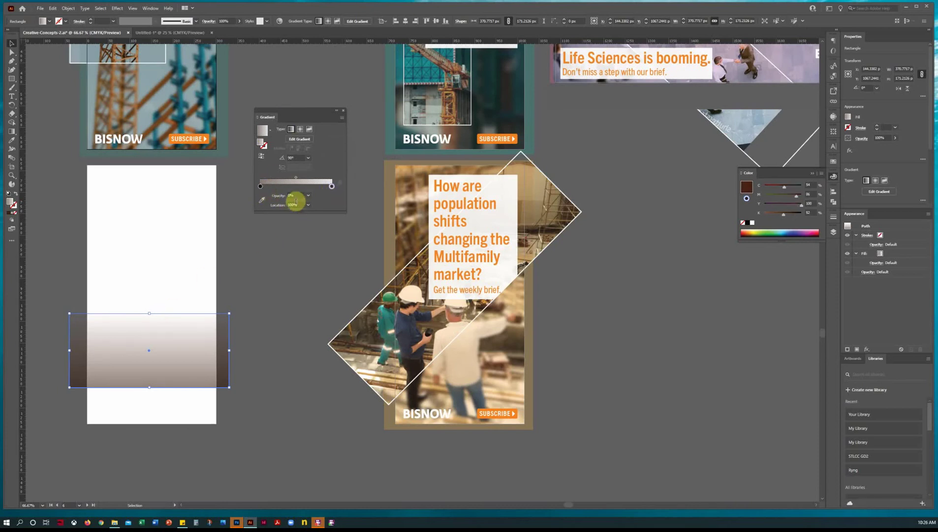
Step: Place the brown gradient rectangle back over the bottom of the Multifamily ad and nudge it to cover the lower edge
drag(107, 351, 420, 394)
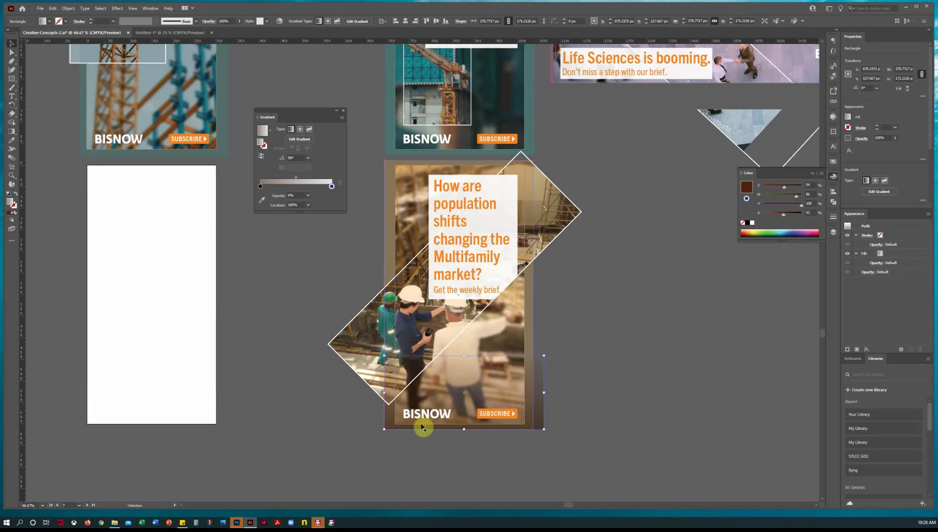
click(610, 419)
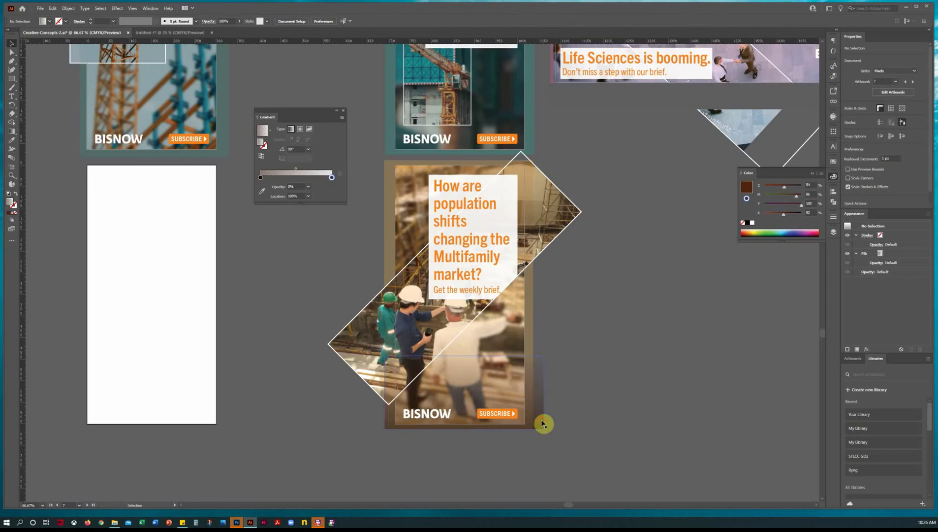
mouse_move(544, 423)
mouse_down()
mouse_move(732, 423)
mouse_move(543, 426)
mouse_up()
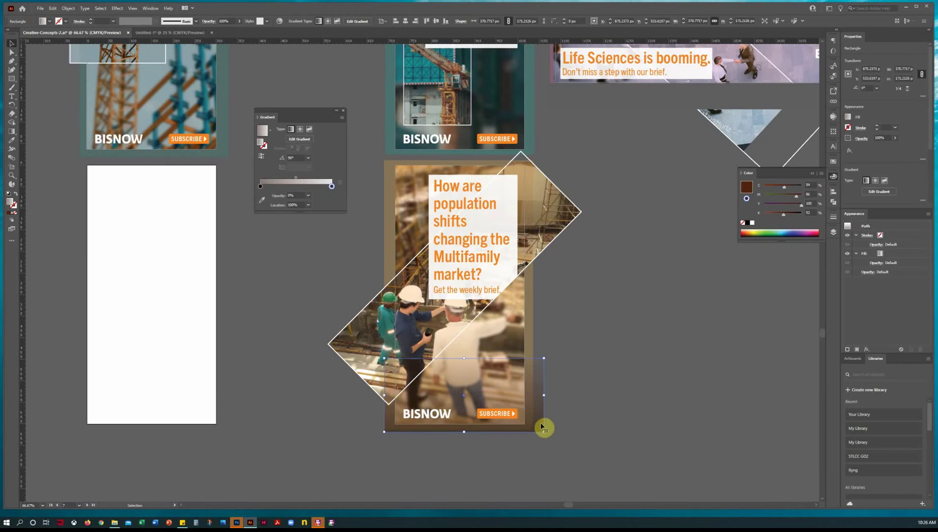
mouse_move(541, 426)
mouse_down()
mouse_move(715, 427)
mouse_move(538, 427)
mouse_up()
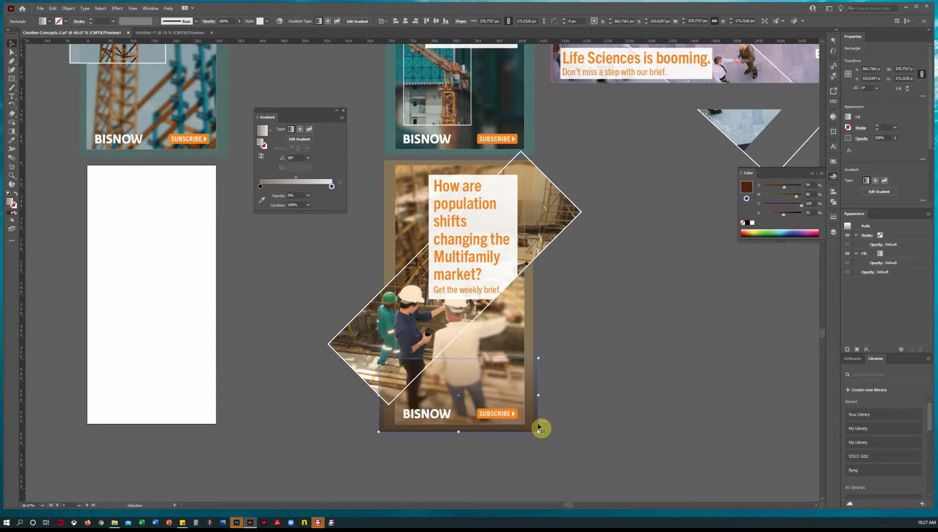
click(608, 428)
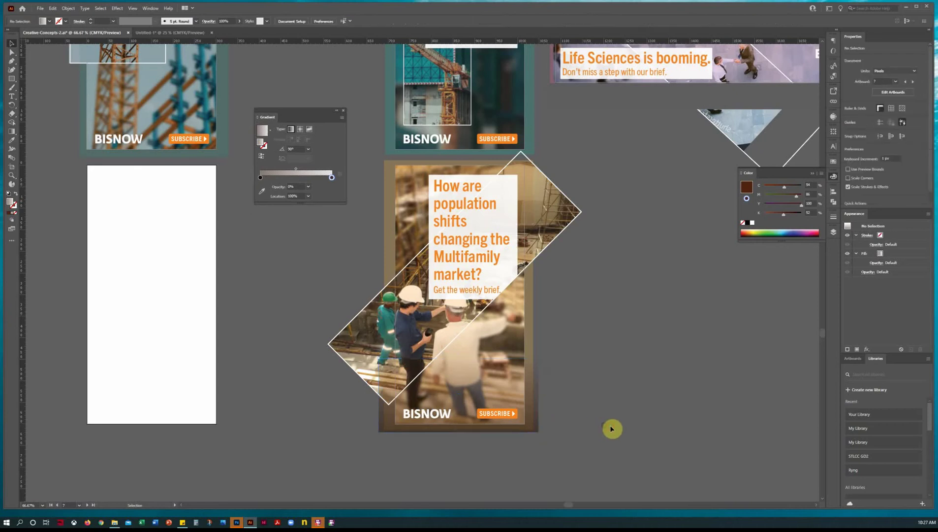
mouse_move(538, 429)
mouse_down()
mouse_move(706, 431)
mouse_move(543, 430)
mouse_up()
click(691, 434)
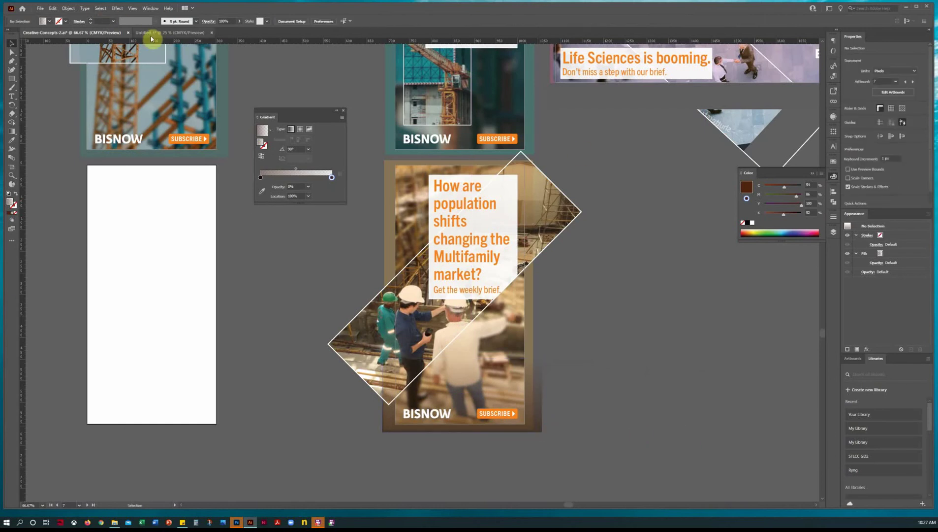
Step: Revisit the clipped banner document for comparison, return to the ads, and shift the brown gradient rectangle slightly up and left
click(189, 32)
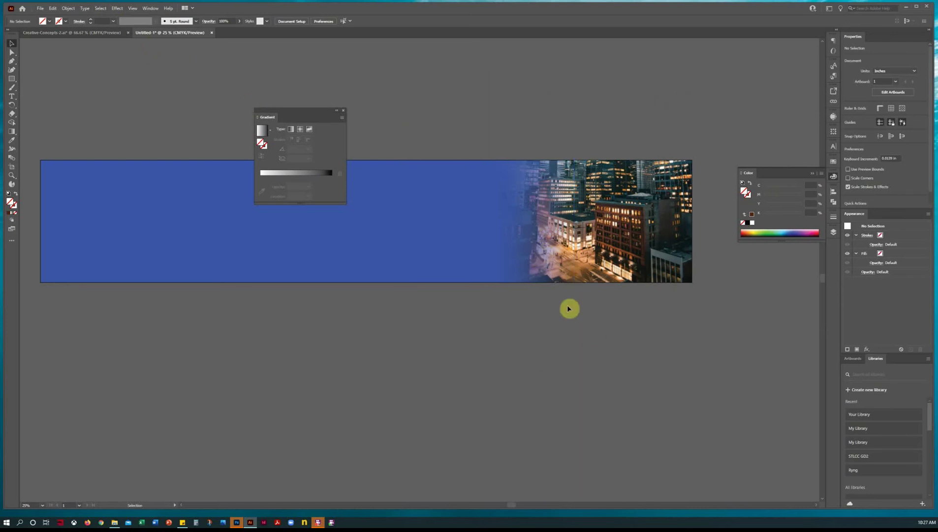
click(91, 32)
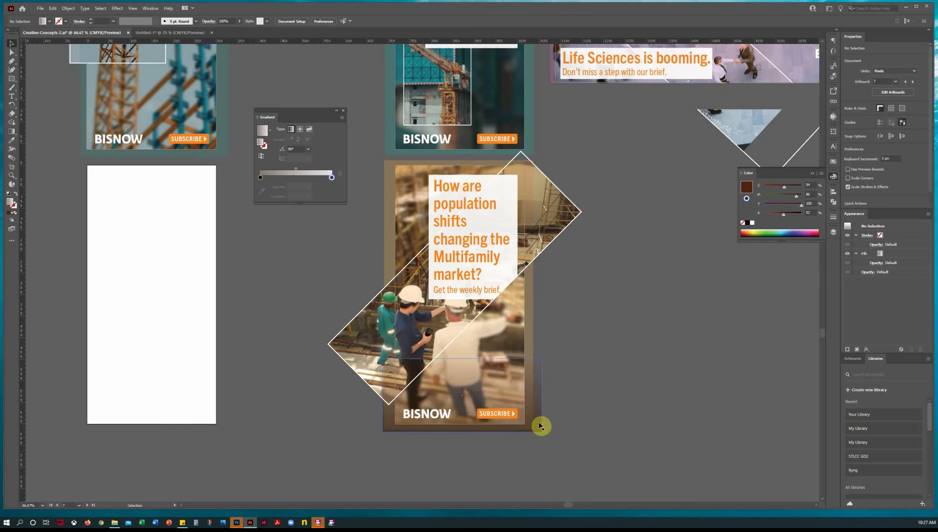
mouse_move(540, 426)
mouse_down()
mouse_move(544, 412)
mouse_move(588, 420)
mouse_move(621, 412)
mouse_move(536, 422)
mouse_up()
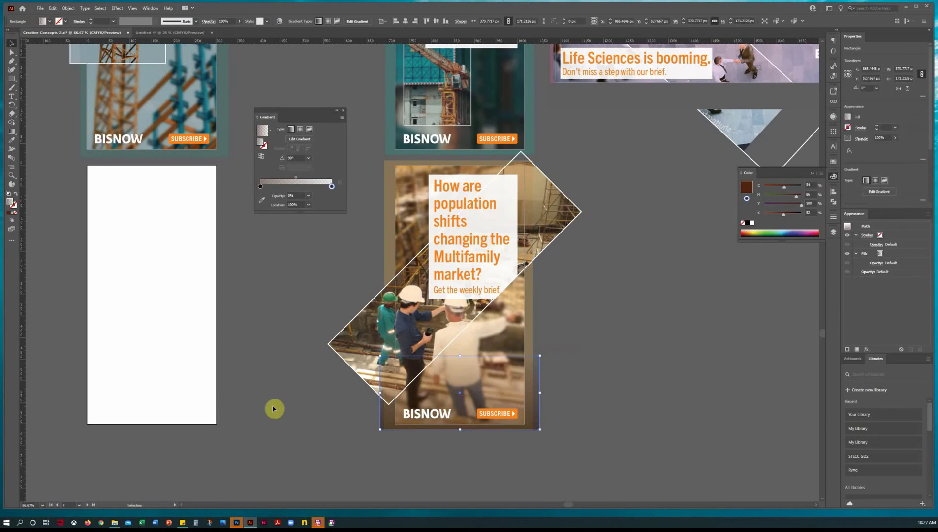
Step: Switch to Photoshop, open the recent full-color JPG of the construction workers, and maximize the window
click(236, 522)
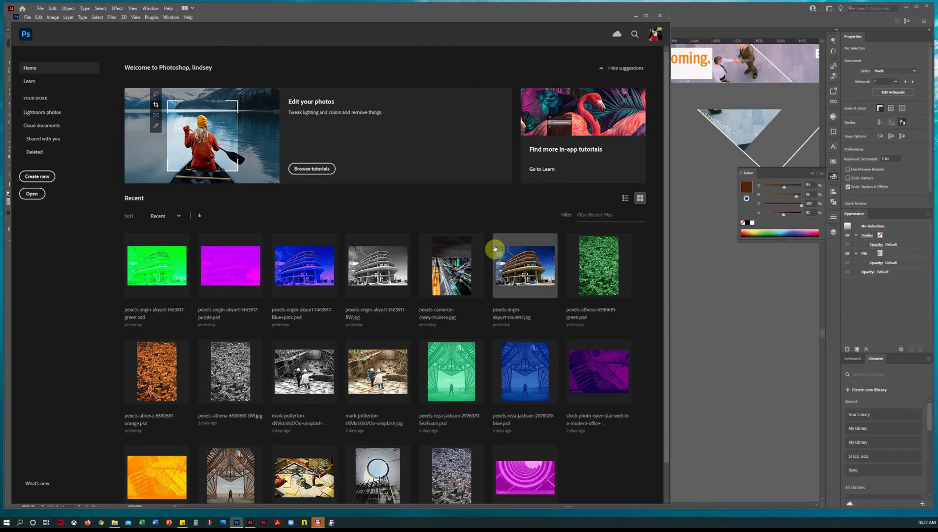
click(383, 381)
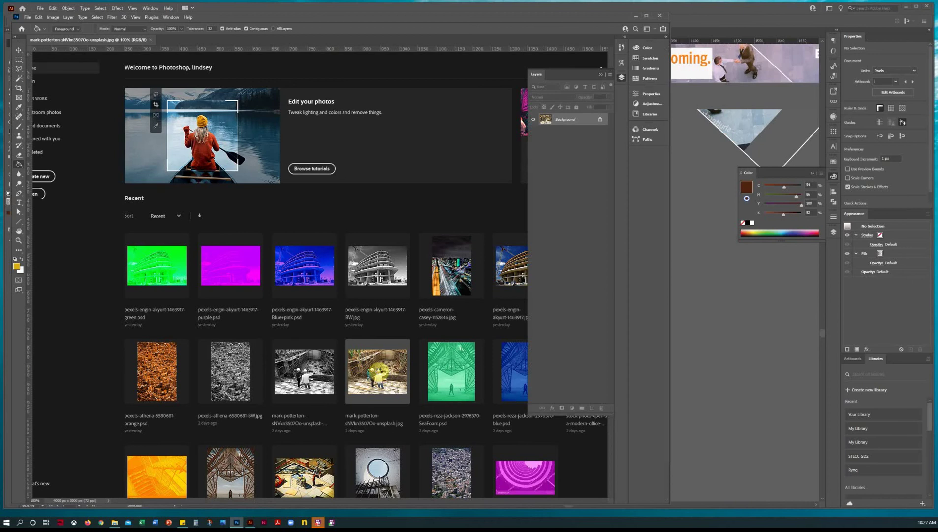
click(647, 16)
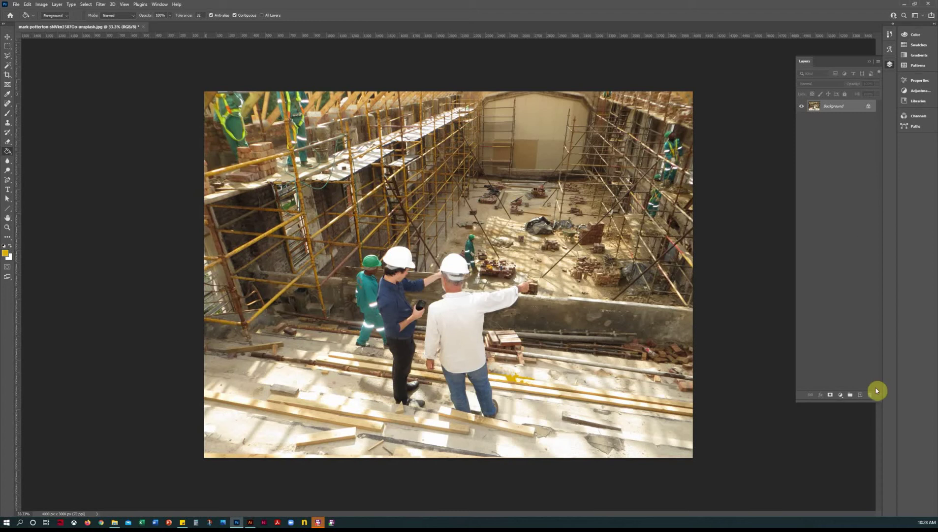
Step: Convert the construction photo's locked Background into an editable layer with the default settings
double_click(848, 109)
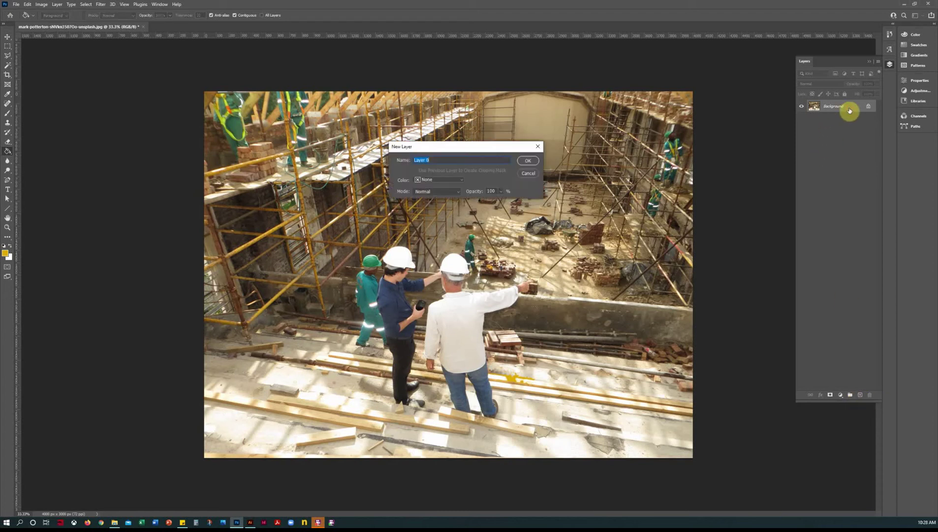
key(Return)
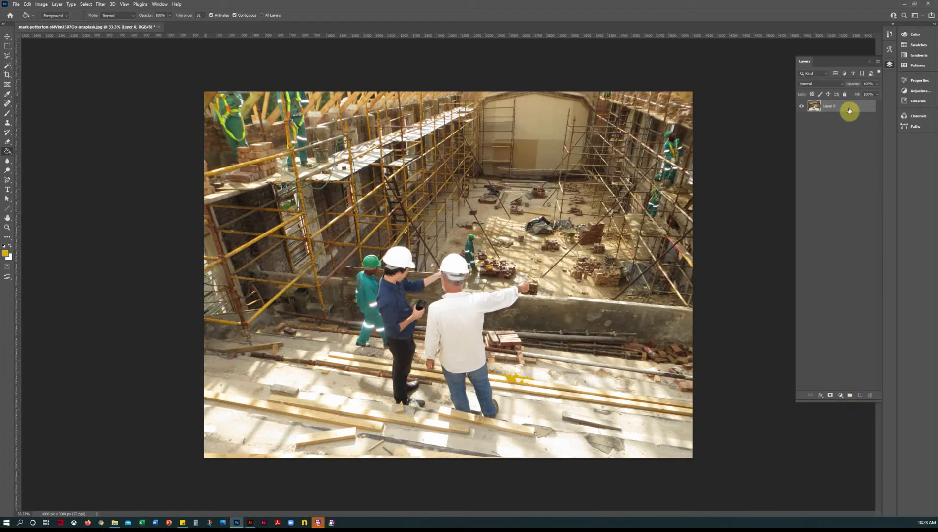
click(20, 7)
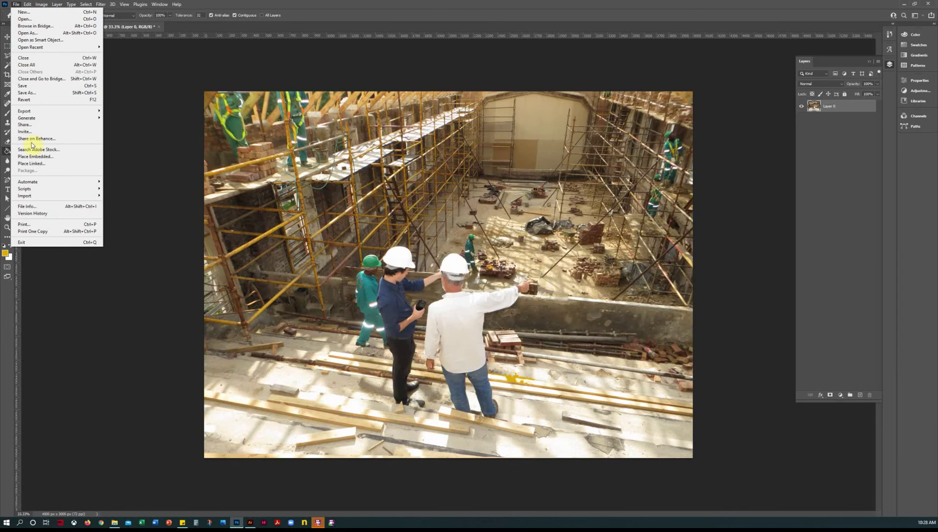
click(59, 157)
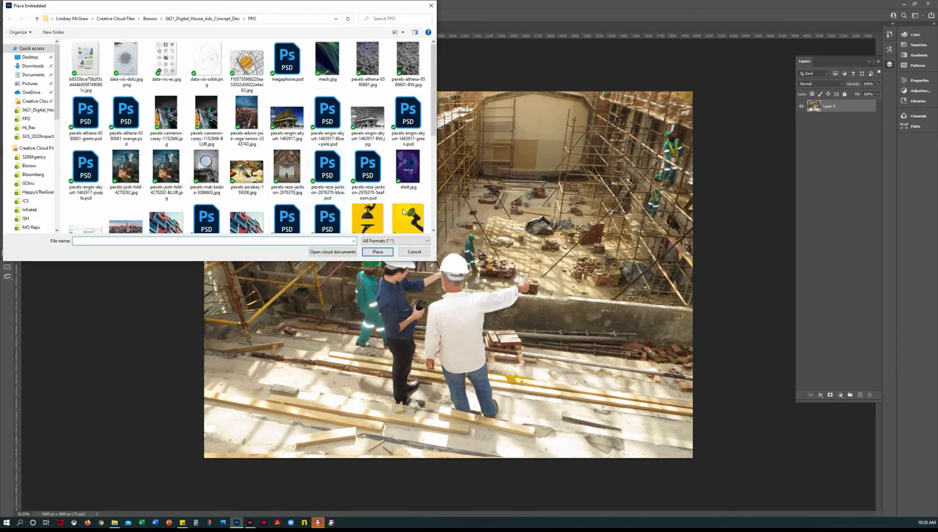
scroll(134, 159, down, 10)
scroll(134, 158, up, 2)
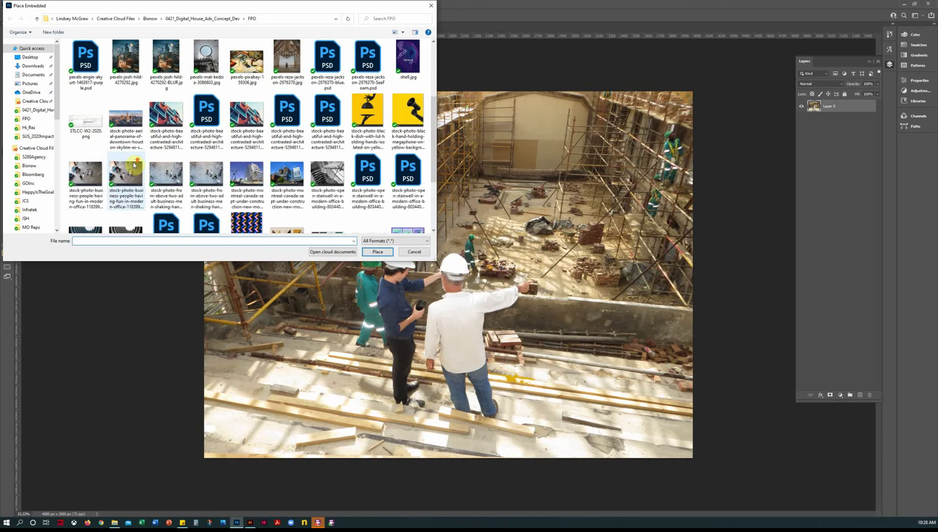
click(126, 119)
click(378, 252)
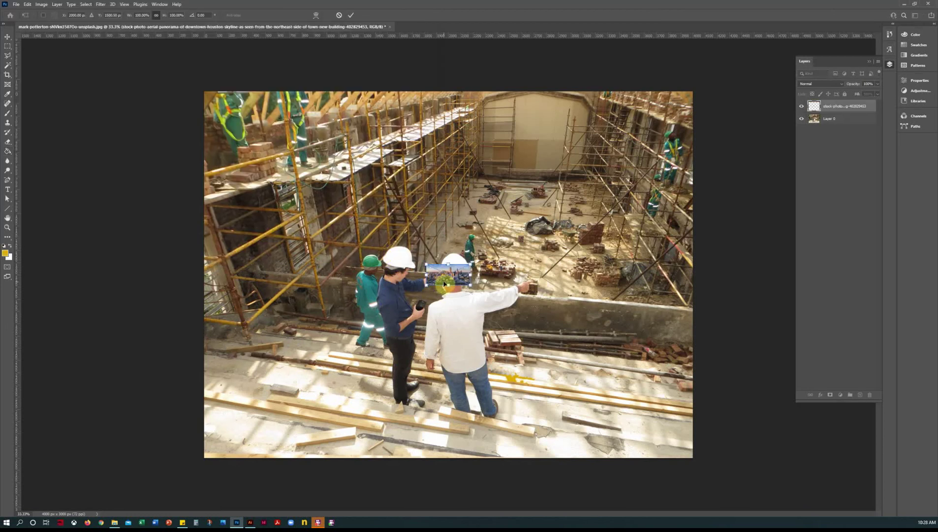
key(Escape)
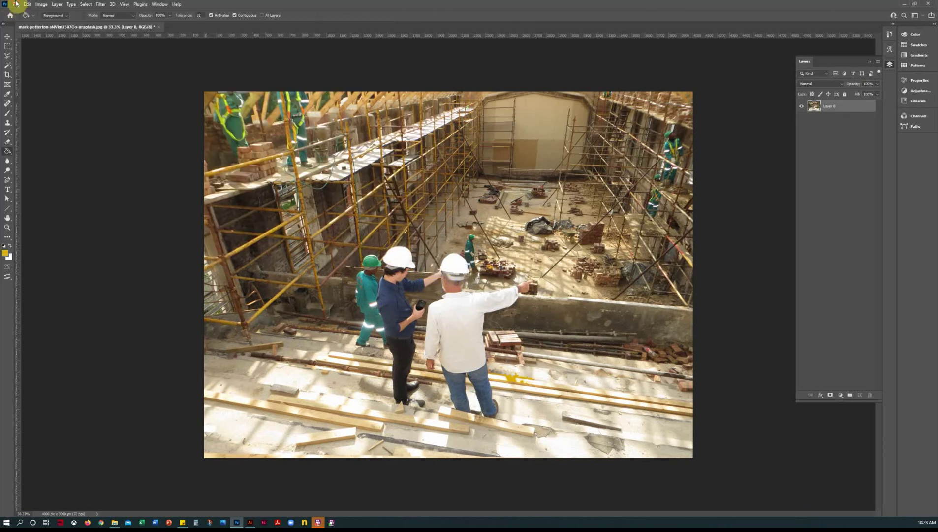
Step: Place the night city street photo as an embedded image and stretch it to about 4766 px wide, covering the canvas
click(16, 4)
click(30, 156)
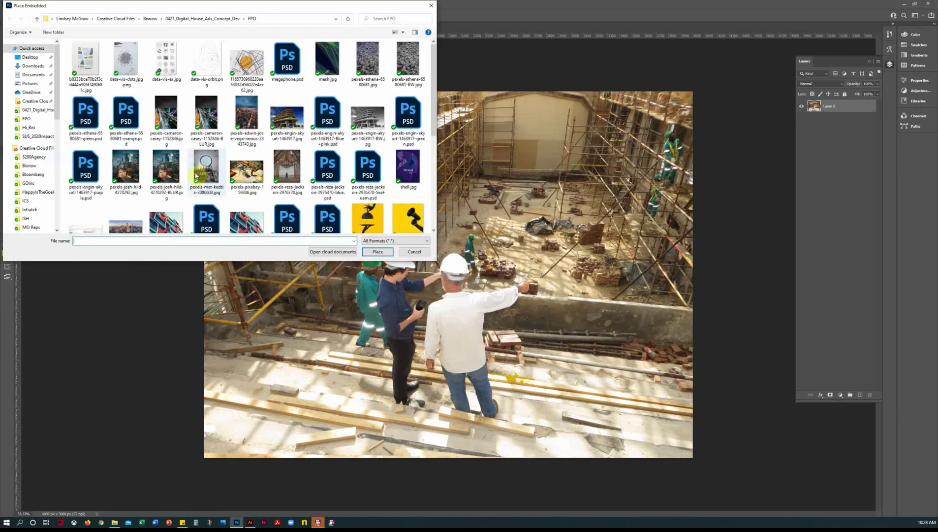
click(126, 170)
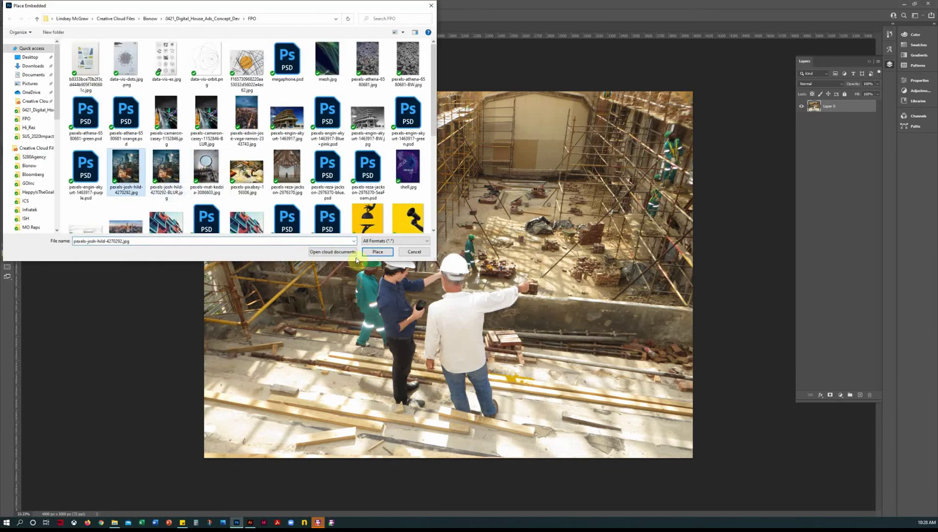
click(376, 252)
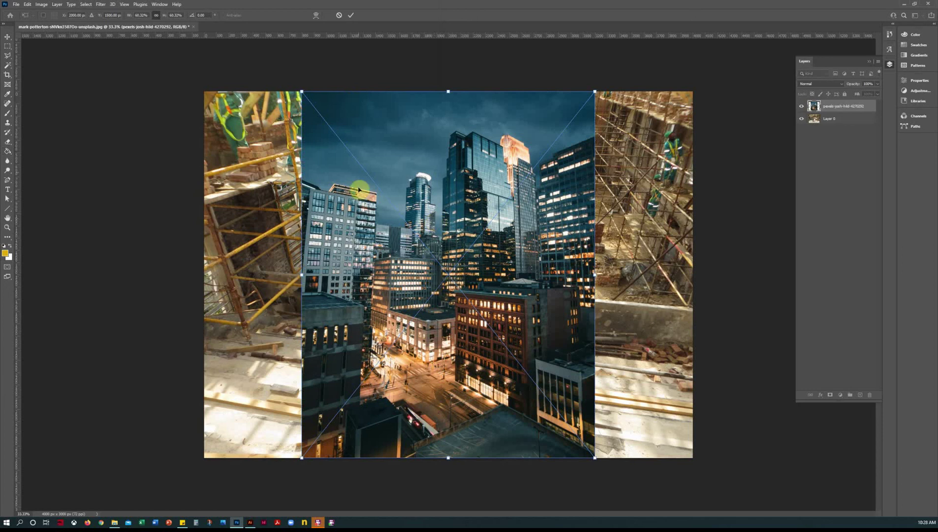
drag(387, 237, 487, 236)
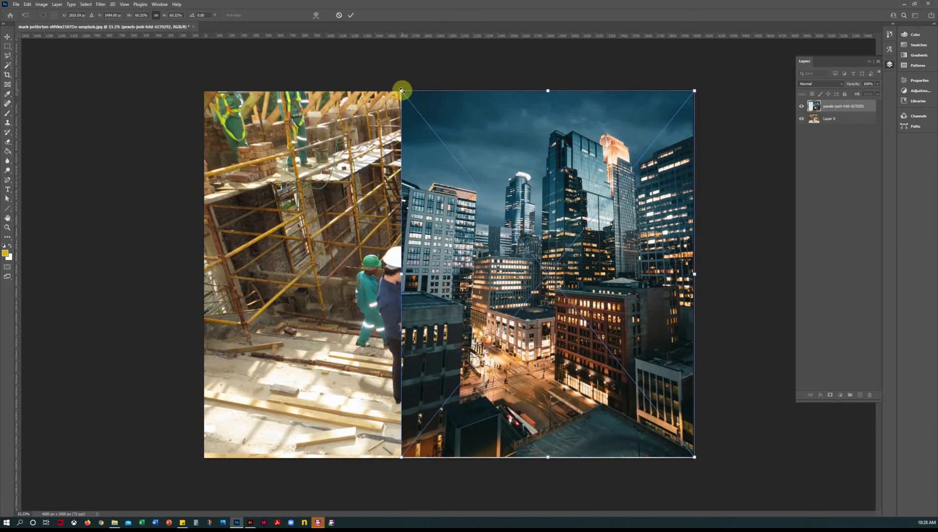
drag(401, 91, 112, 78)
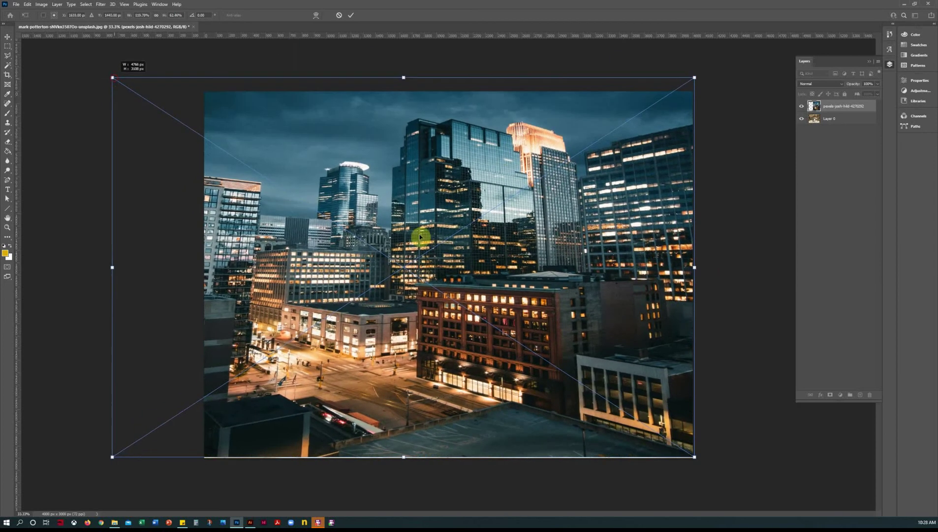
click(351, 16)
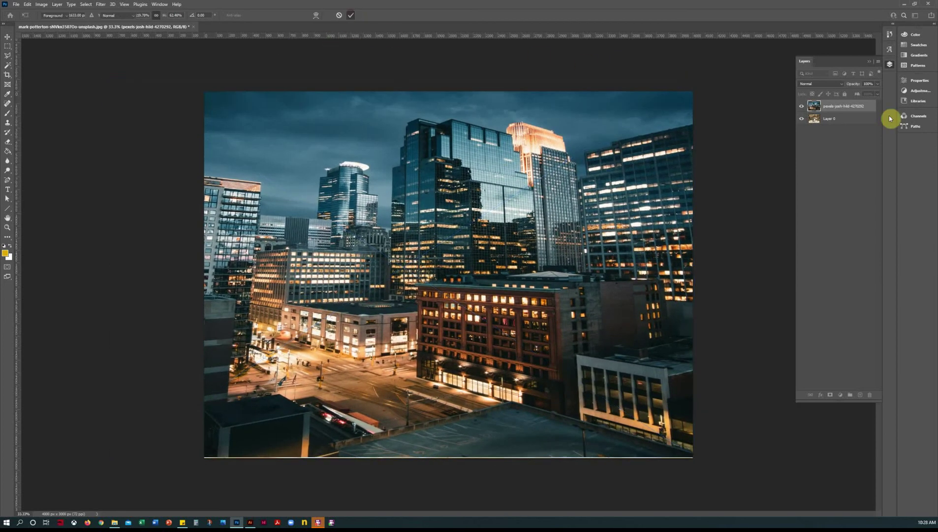
Step: Reorder the city photo beneath the construction photo, and shift the construction layer down and slightly left
drag(846, 104, 838, 127)
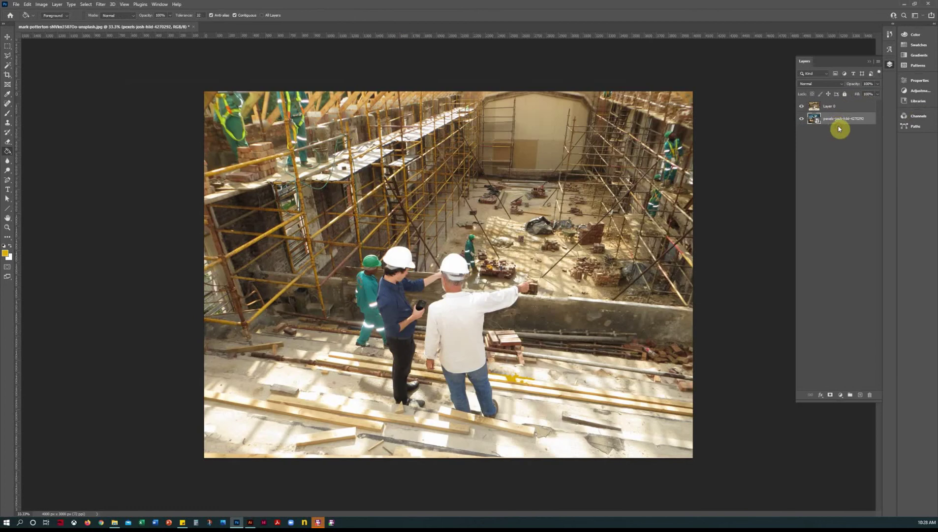
click(837, 107)
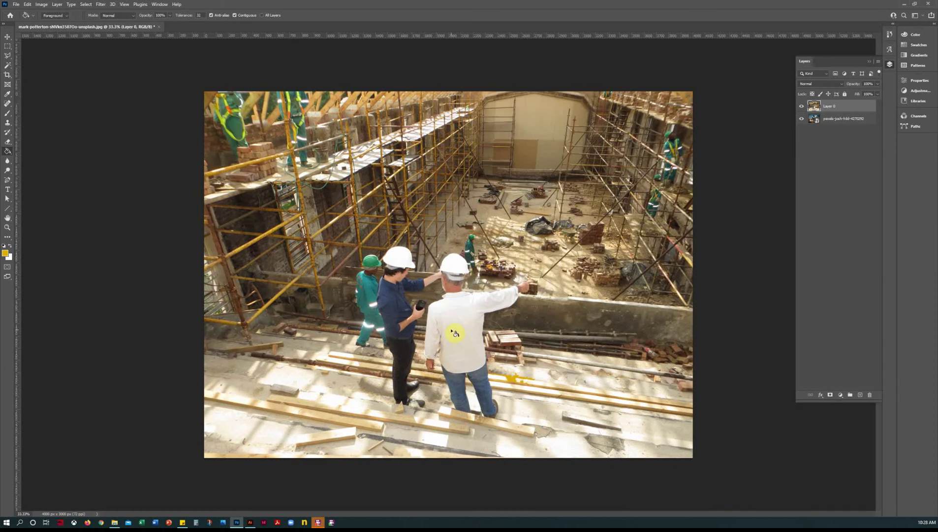
key(v)
mouse_move(453, 331)
mouse_down()
mouse_move(469, 329)
mouse_move(322, 332)
mouse_move(205, 370)
mouse_move(201, 274)
mouse_move(404, 312)
mouse_move(430, 271)
mouse_move(490, 356)
mouse_move(477, 370)
mouse_move(451, 366)
mouse_up()
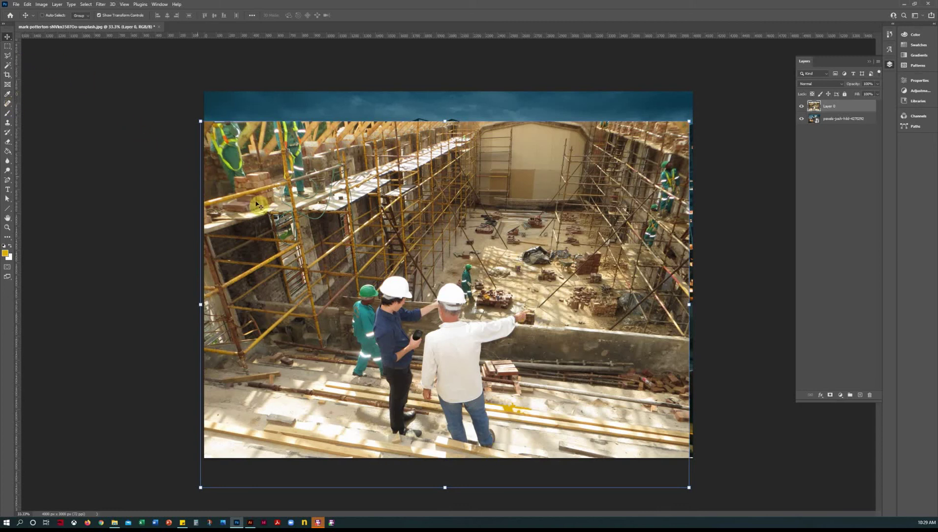
key(e)
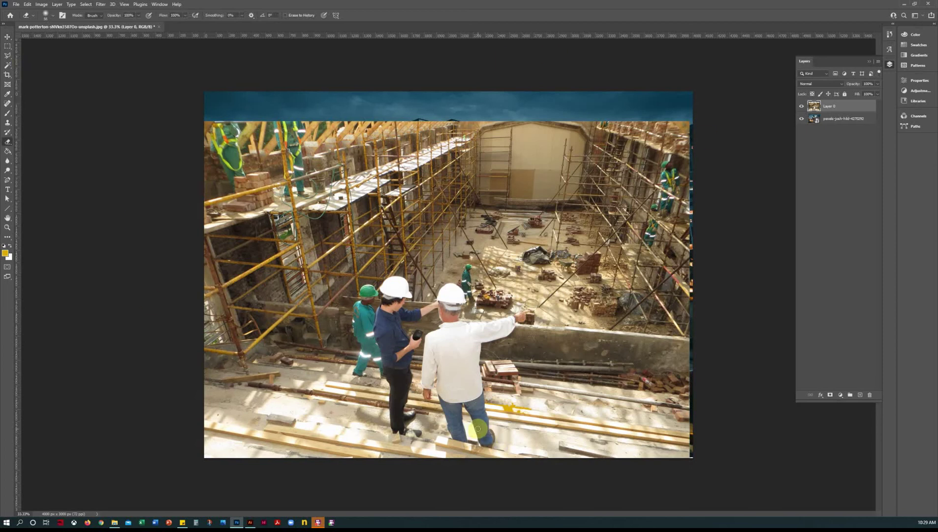
drag(480, 427, 494, 419)
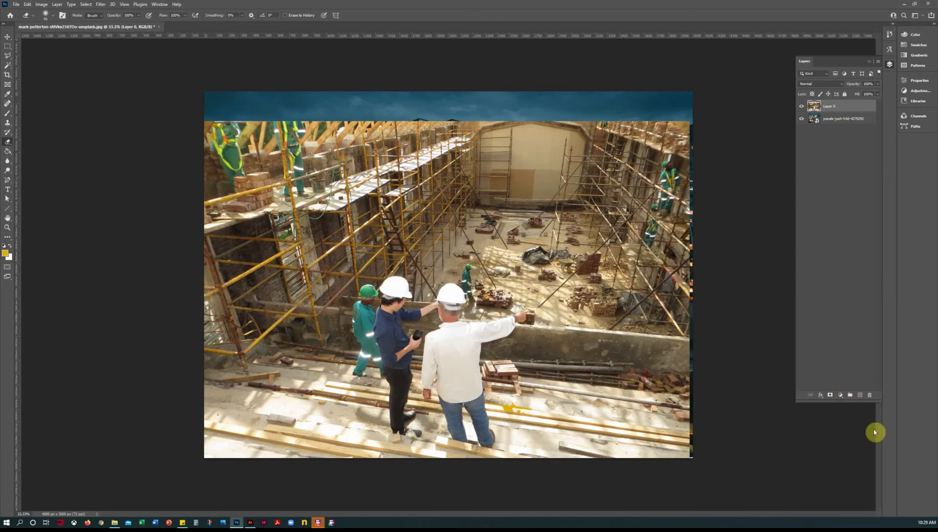
Step: Add a layer mask to the construction layer and set up a black brush of about 190 px at 100% opacity
click(830, 395)
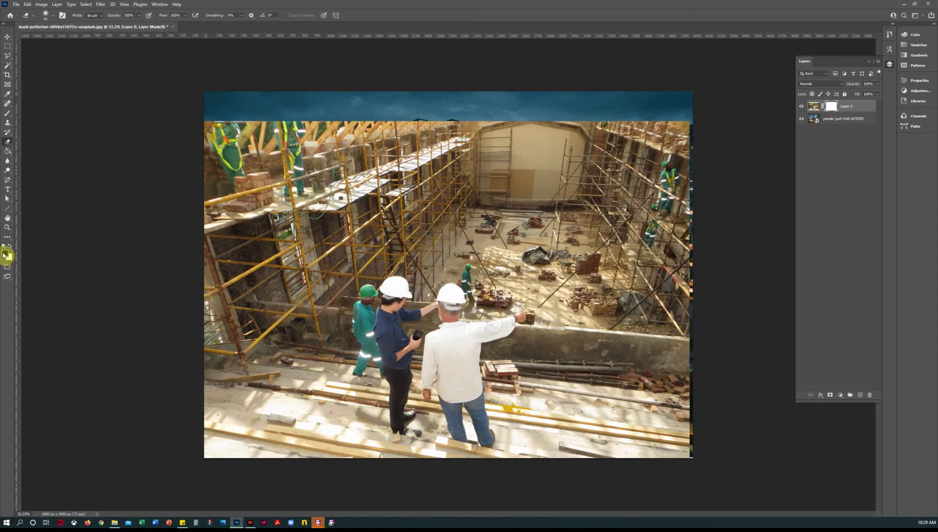
click(8, 116)
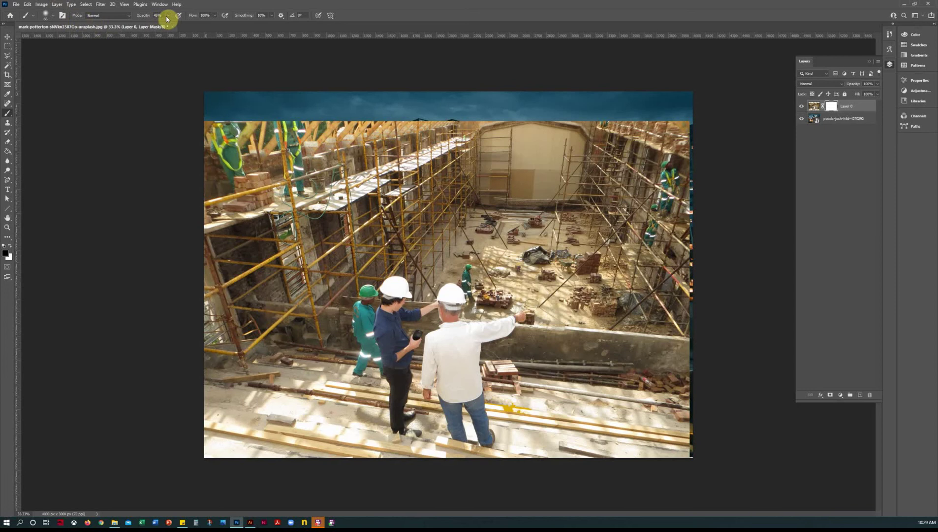
click(55, 20)
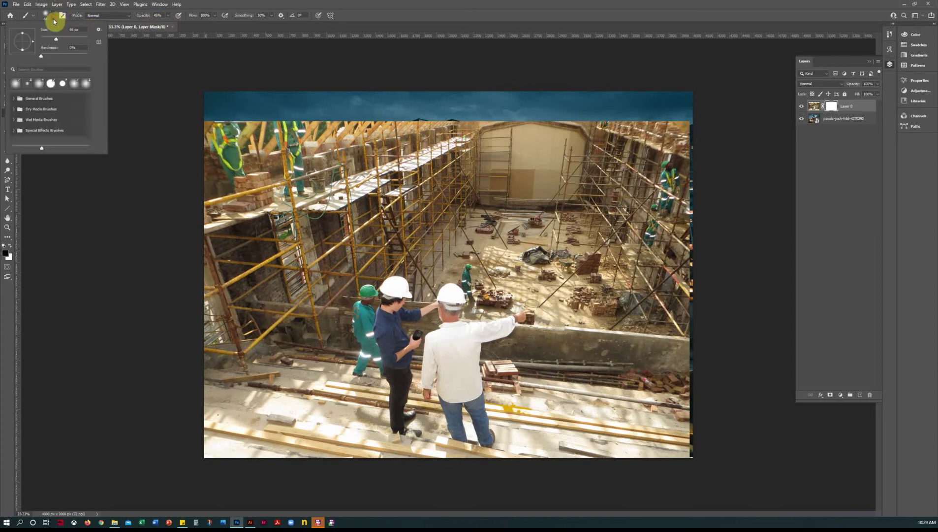
click(85, 40)
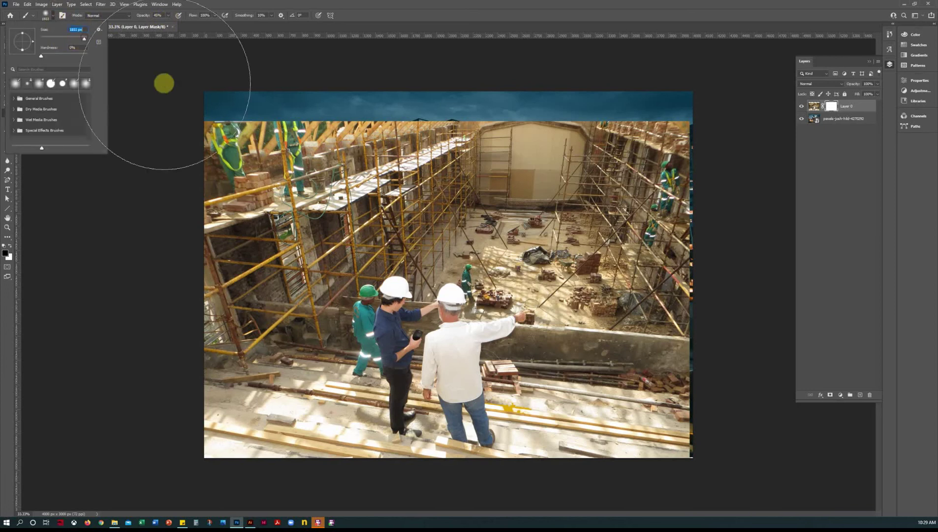
drag(84, 39, 75, 39)
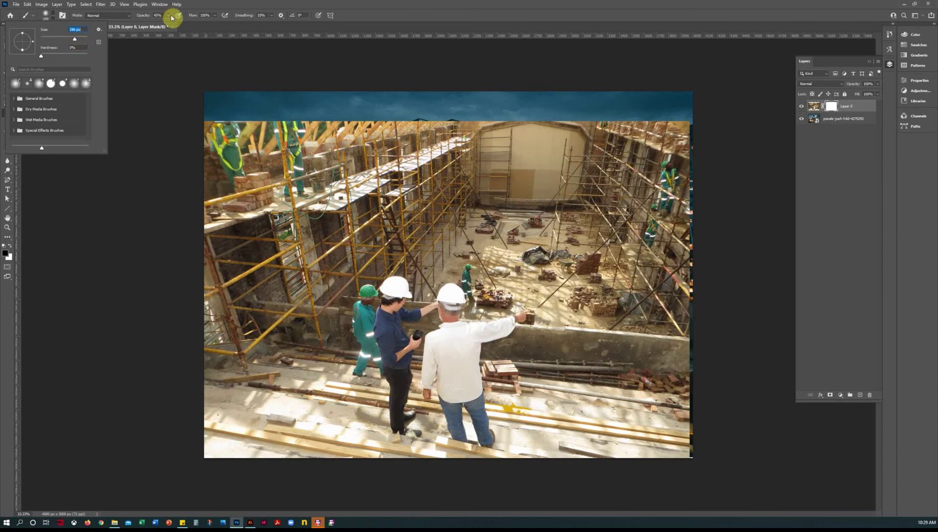
drag(168, 17, 211, 25)
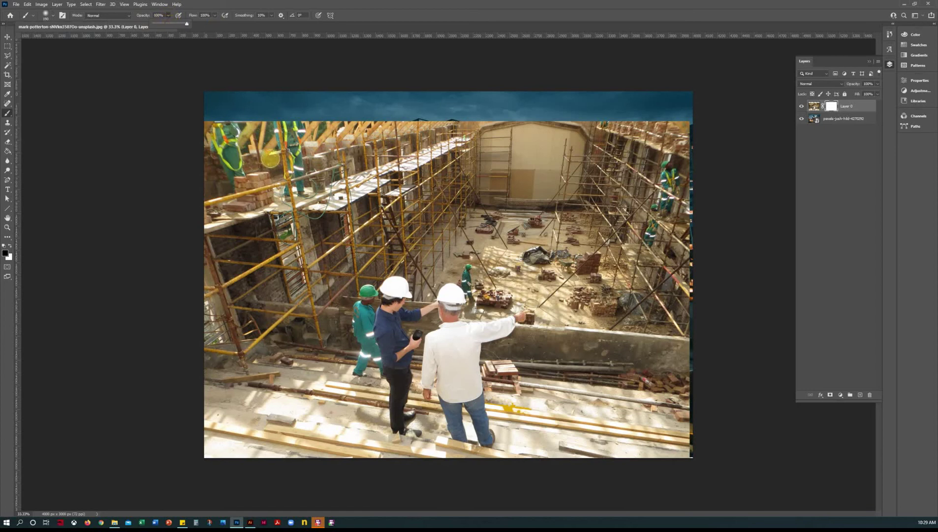
Step: Make the brush larger and harder, and dab three black spots on the mask over the scaffolding to reveal the city
click(55, 17)
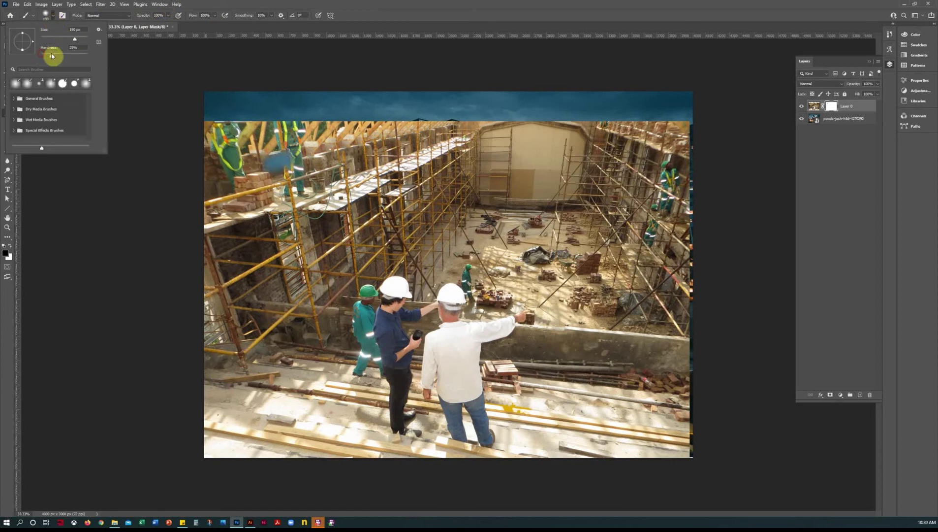
drag(103, 55, 91, 41)
click(321, 199)
click(383, 181)
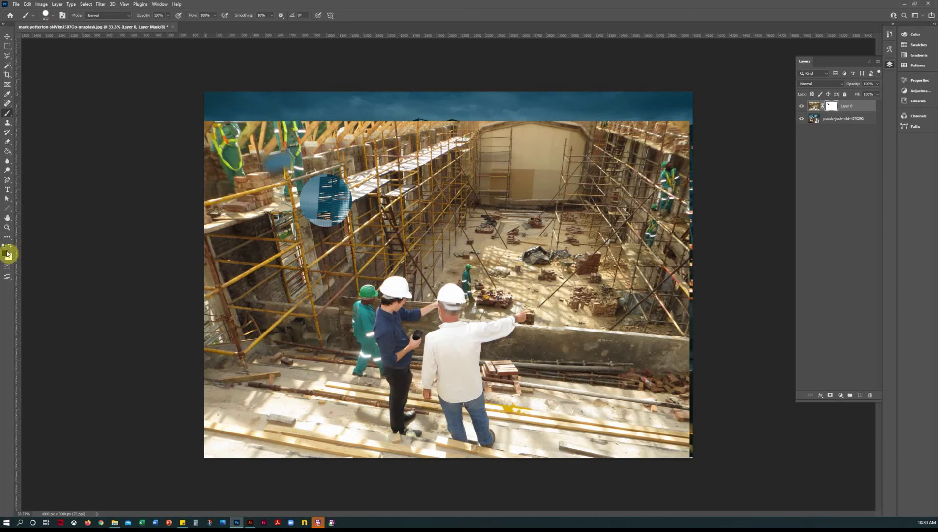
click(377, 181)
click(431, 159)
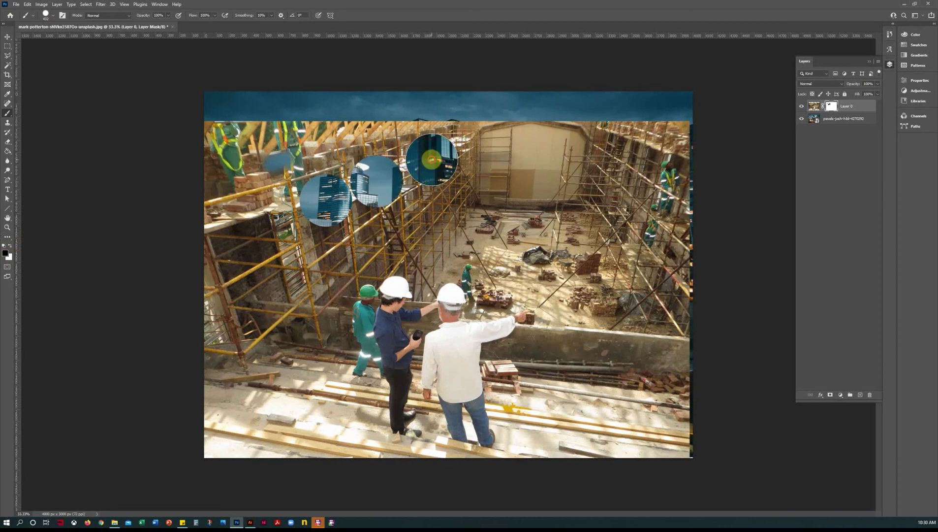
Step: Paint black on the mask to hide the scaffolding and surrounding site, leaving the two men in white helmets against the city
mouse_move(431, 159)
mouse_down()
mouse_move(231, 150)
mouse_move(232, 134)
mouse_move(482, 134)
mouse_move(214, 131)
mouse_move(212, 263)
mouse_move(300, 169)
mouse_move(294, 191)
mouse_move(307, 219)
mouse_move(348, 198)
mouse_move(309, 259)
mouse_move(363, 211)
mouse_move(437, 190)
mouse_move(502, 191)
mouse_move(442, 138)
mouse_move(685, 136)
mouse_move(687, 158)
mouse_move(531, 179)
mouse_move(536, 202)
mouse_move(732, 217)
mouse_move(417, 222)
mouse_move(667, 255)
mouse_move(653, 298)
mouse_move(600, 265)
mouse_move(592, 448)
mouse_move(663, 295)
mouse_move(691, 486)
mouse_move(663, 331)
mouse_move(705, 322)
mouse_move(692, 399)
mouse_move(681, 392)
mouse_move(676, 352)
mouse_move(750, 140)
mouse_move(772, 136)
mouse_up()
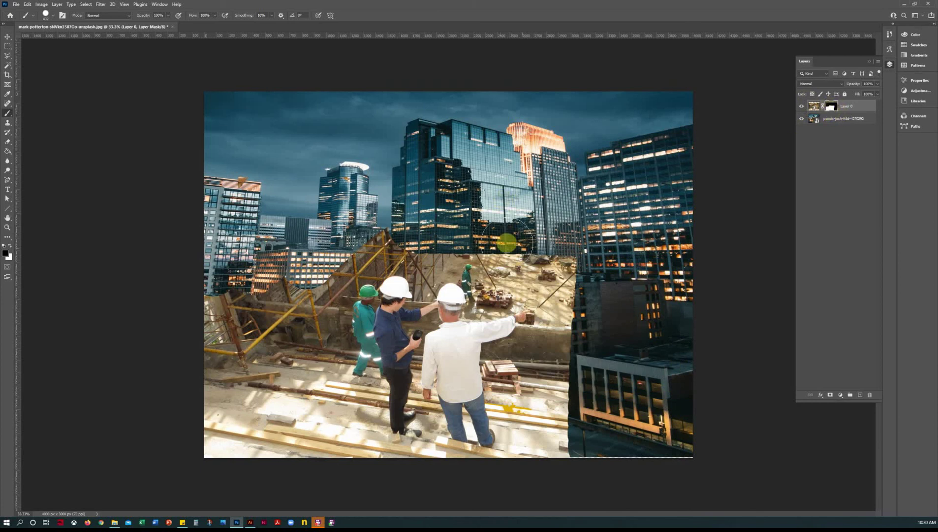
mouse_move(492, 275)
mouse_down()
mouse_move(559, 269)
mouse_move(537, 281)
mouse_move(559, 287)
mouse_move(569, 324)
mouse_move(518, 366)
mouse_move(527, 462)
mouse_move(554, 374)
mouse_move(560, 440)
mouse_move(493, 466)
mouse_move(411, 467)
mouse_move(486, 469)
mouse_move(476, 476)
mouse_move(410, 473)
mouse_move(353, 449)
mouse_move(343, 427)
mouse_move(344, 308)
mouse_move(375, 256)
mouse_up()
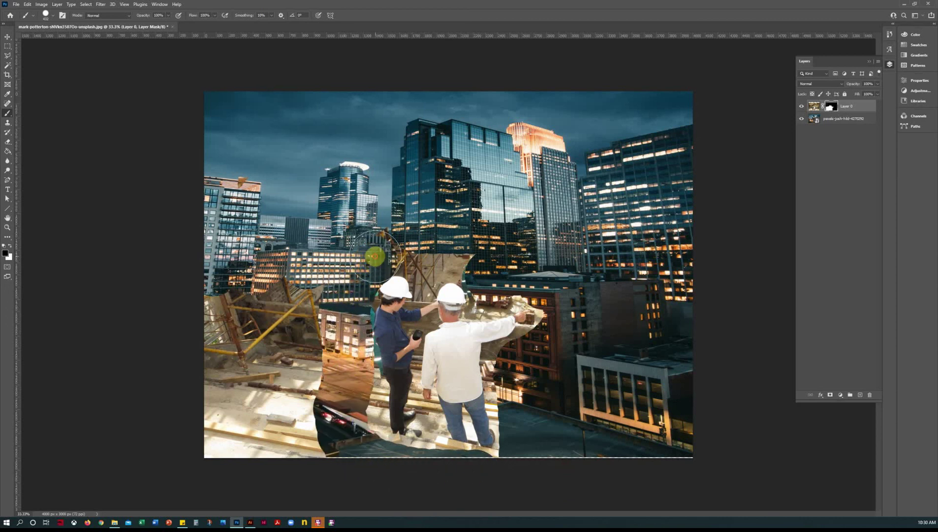
key(ctrl+z)
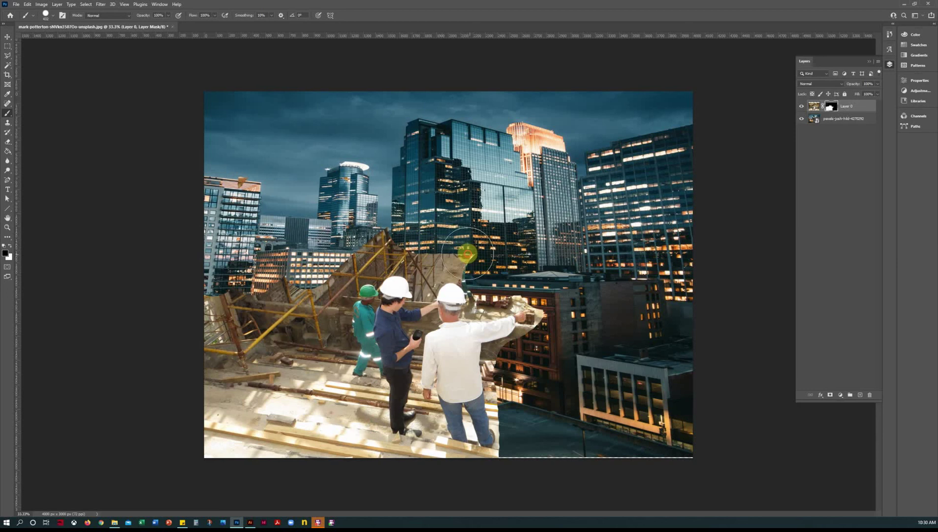
mouse_move(404, 239)
mouse_down()
mouse_move(341, 322)
mouse_move(353, 453)
mouse_move(405, 472)
mouse_move(457, 473)
mouse_move(220, 456)
mouse_move(218, 388)
mouse_move(236, 285)
mouse_move(254, 287)
mouse_move(269, 417)
mouse_move(272, 303)
mouse_move(298, 363)
mouse_move(301, 442)
mouse_move(317, 370)
mouse_up()
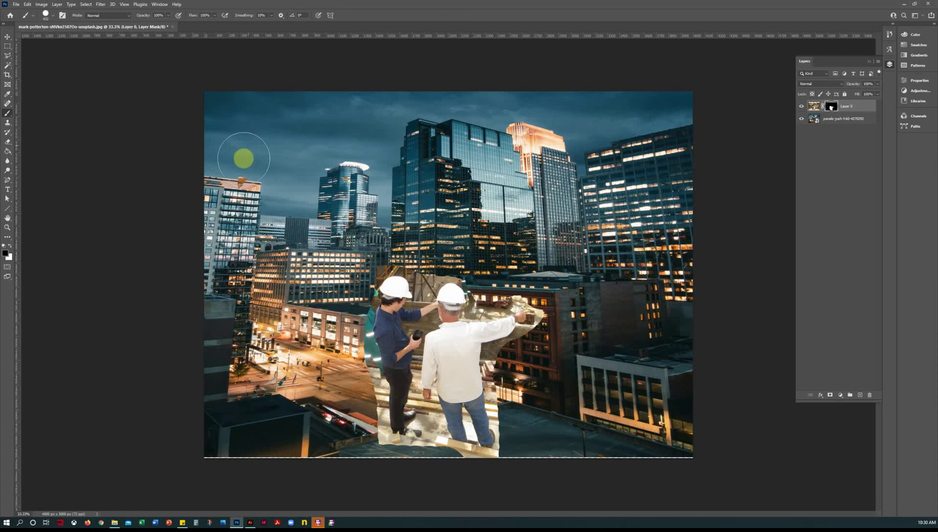
click(266, 202)
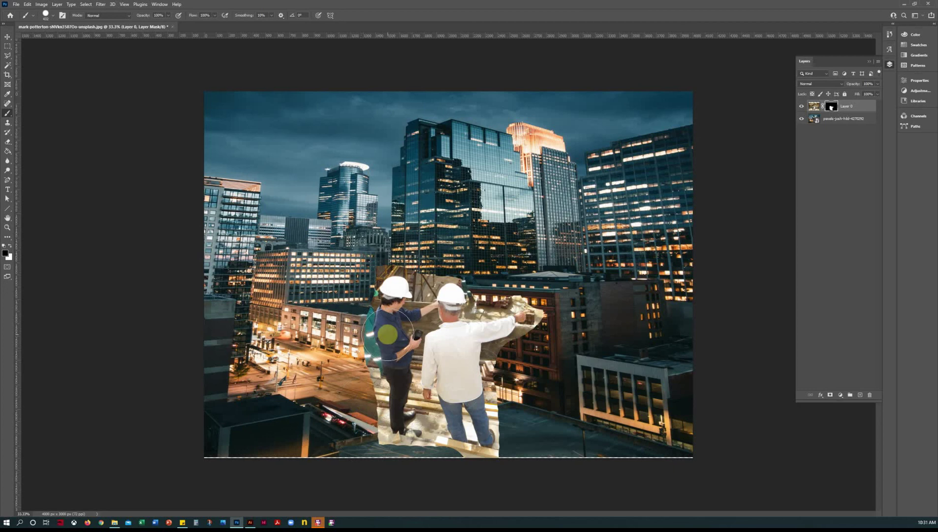
mouse_move(355, 322)
mouse_down()
mouse_move(347, 300)
mouse_move(352, 375)
mouse_move(369, 385)
mouse_move(296, 388)
mouse_move(234, 291)
mouse_move(132, 210)
mouse_move(23, 250)
mouse_up()
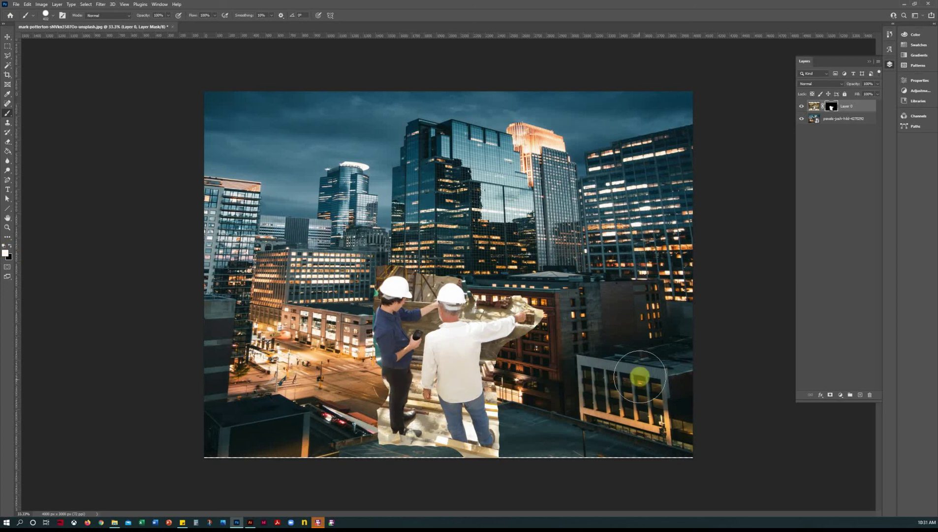
Step: Restore a spot of the construction photo in the sky with white on the mask, and hide it again with black
click(295, 144)
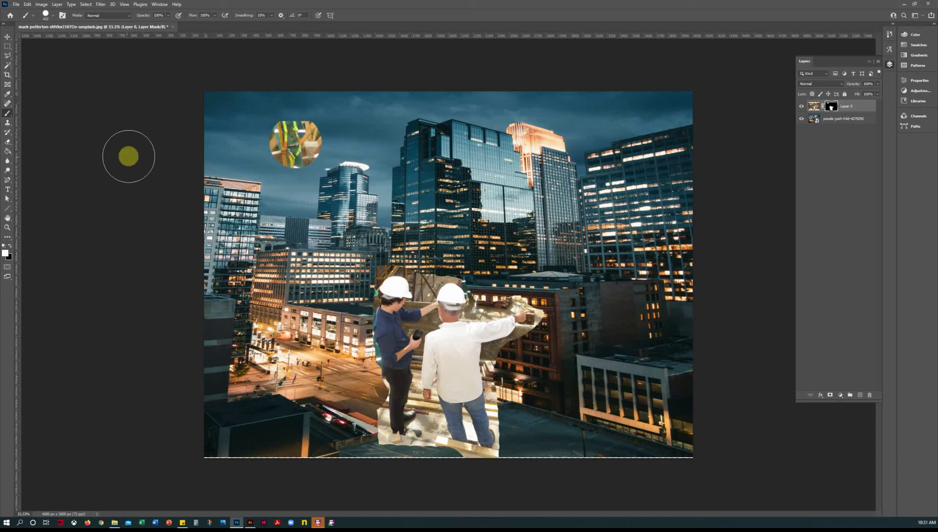
click(9, 246)
drag(292, 143, 309, 134)
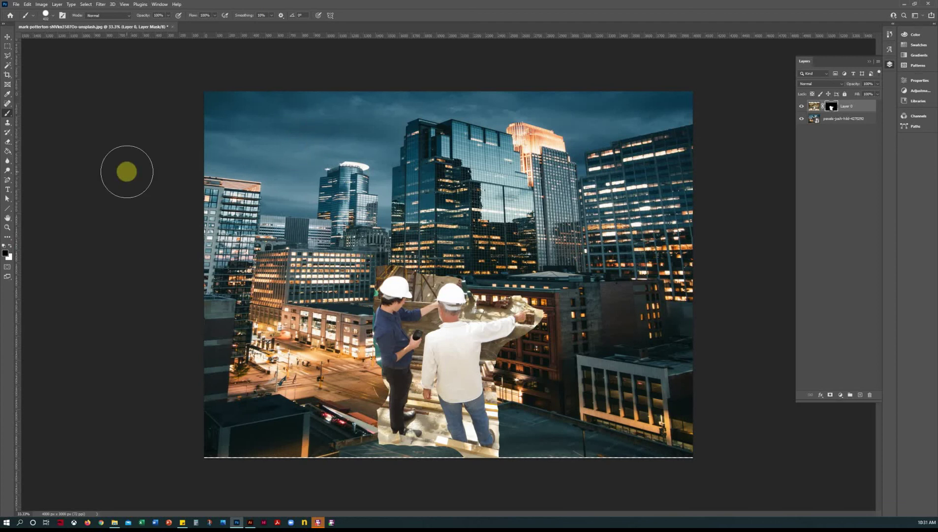
Step: Shrink the brush and paint black on the mask to hide the upper edge of the scaffolding above the blue-shirted man's helmet
click(7, 227)
click(443, 381)
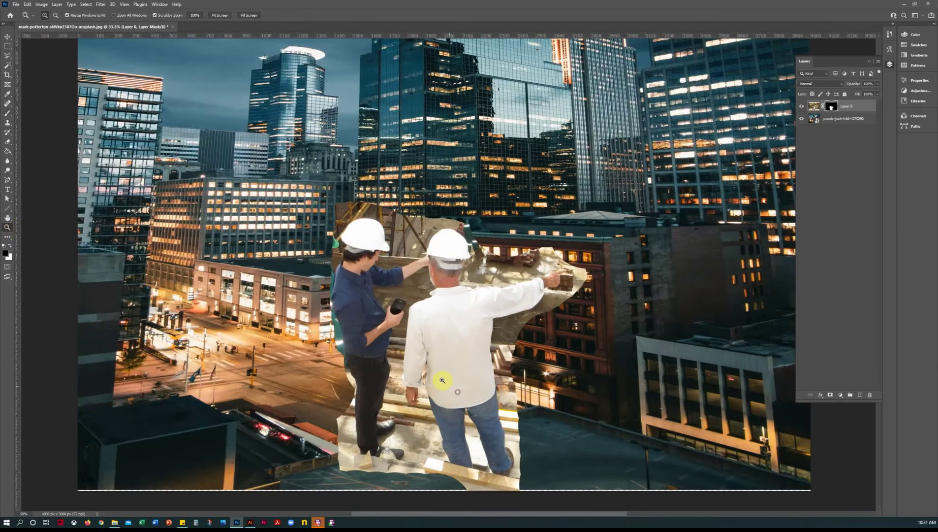
click(441, 379)
click(433, 375)
scroll(380, 290, up, 1)
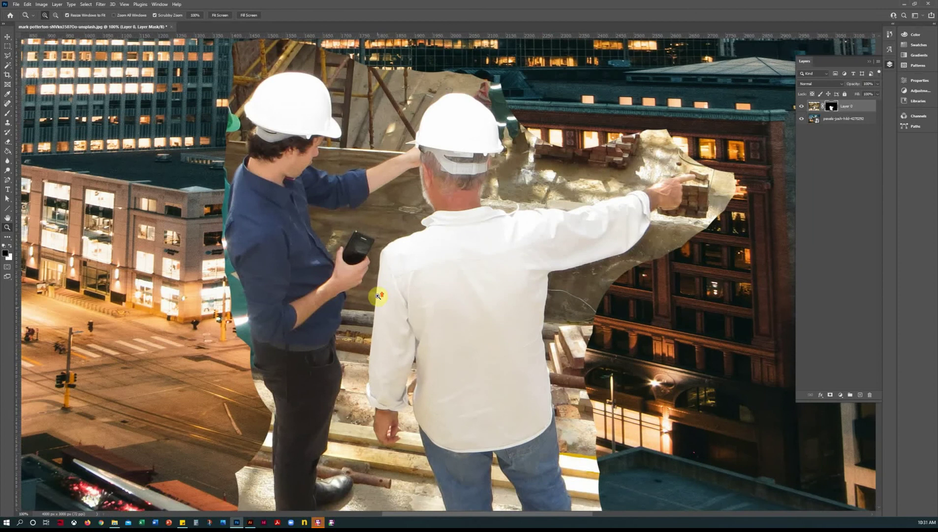
scroll(378, 296, up, 3)
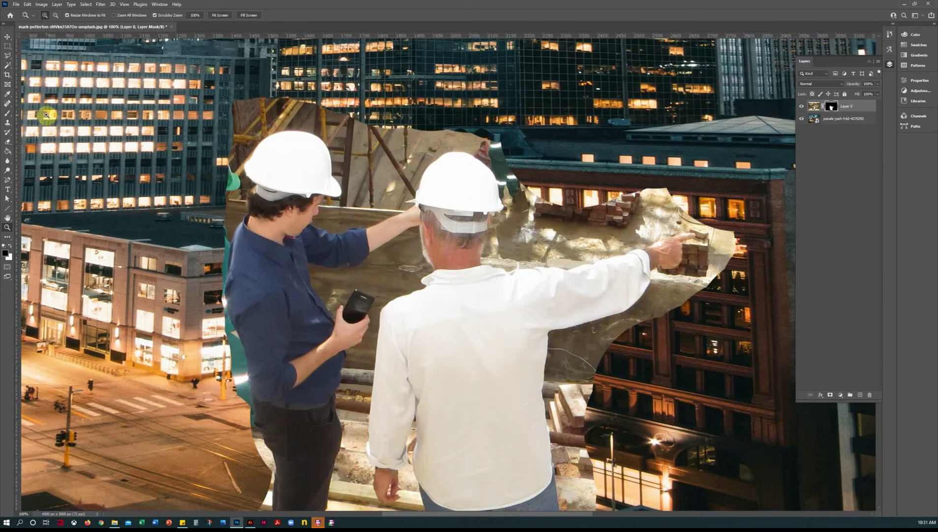
key(b)
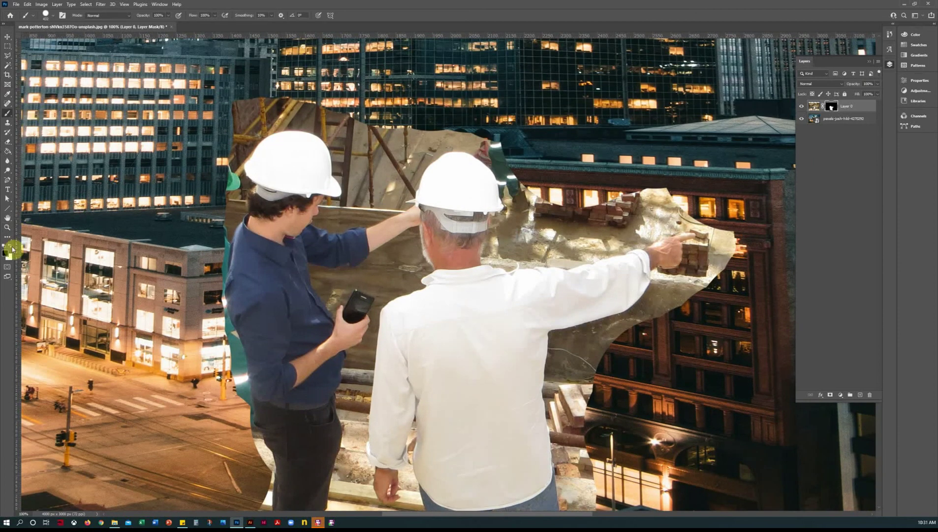
click(47, 15)
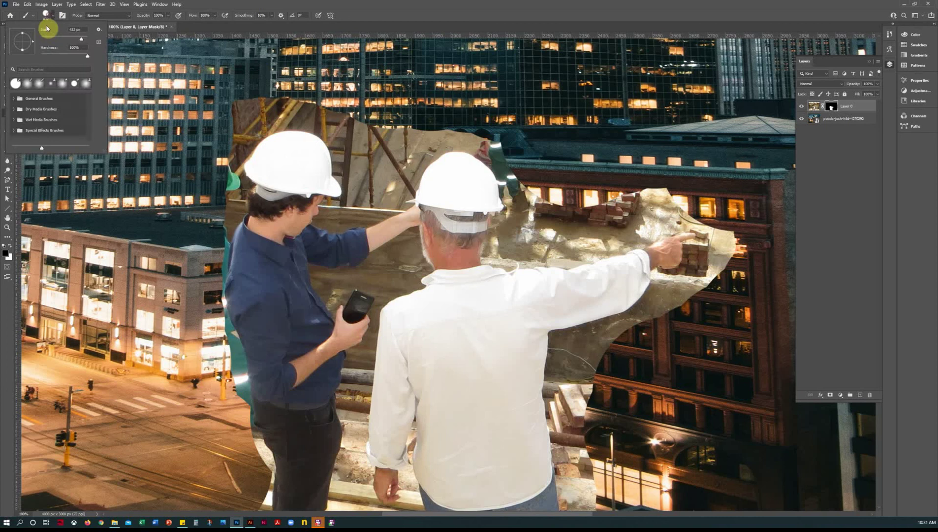
drag(58, 38, 47, 38)
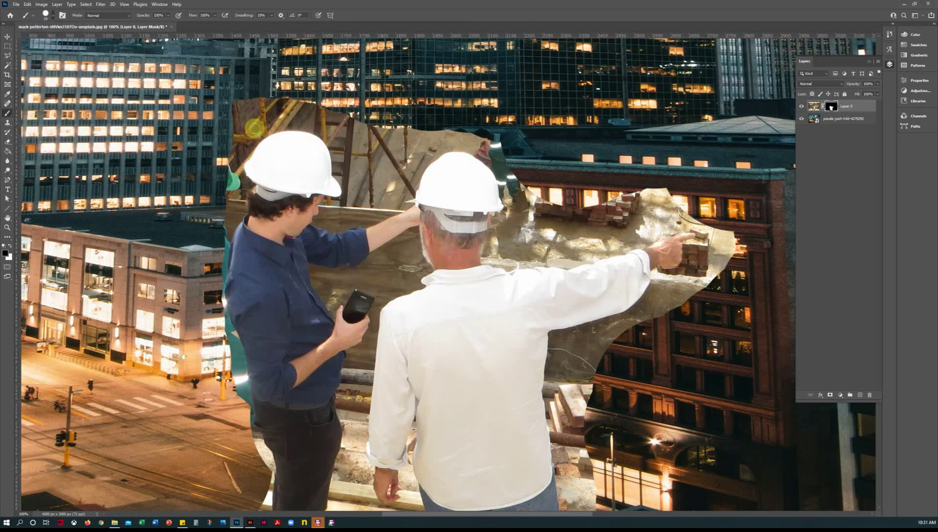
click(252, 129)
mouse_move(252, 98)
mouse_down()
mouse_move(234, 125)
mouse_move(289, 106)
mouse_up()
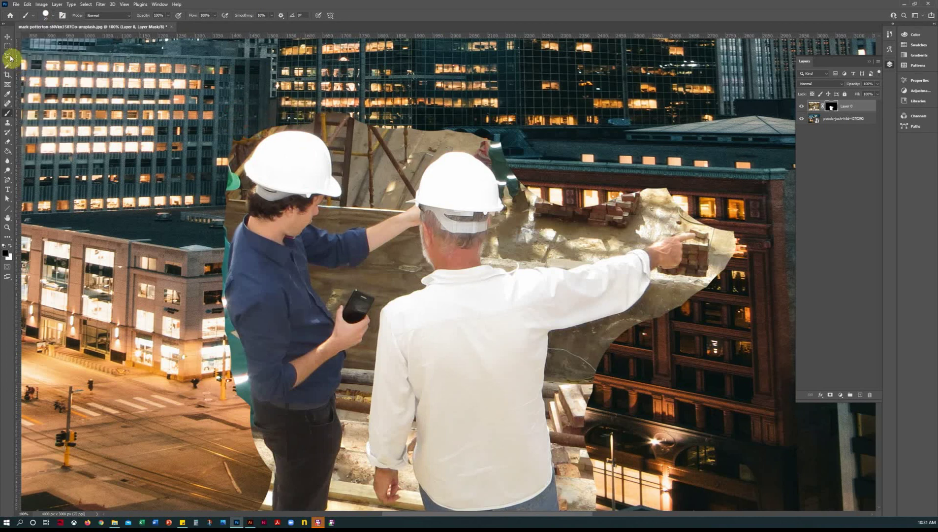
Step: Trace the upper and front curve of the blue-shirted man's helmet closely with the Polygonal Lasso
click(11, 58)
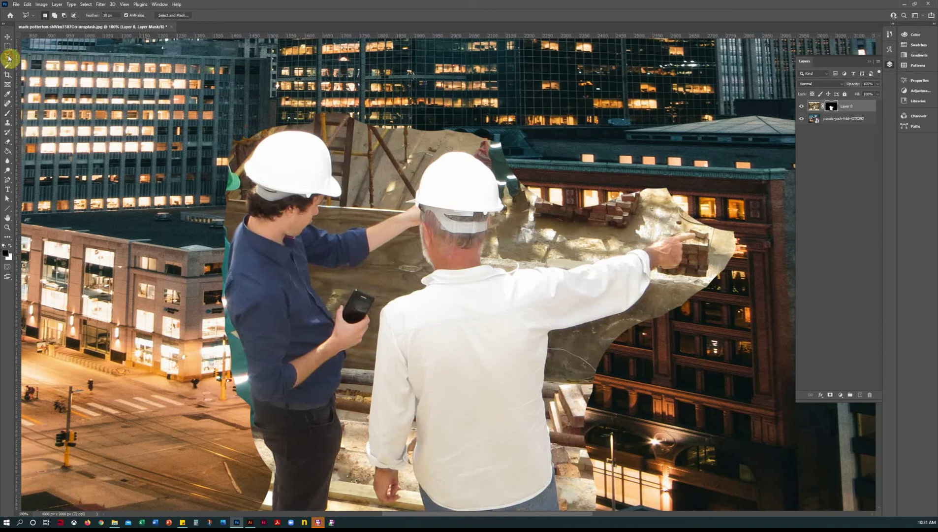
right_click(8, 58)
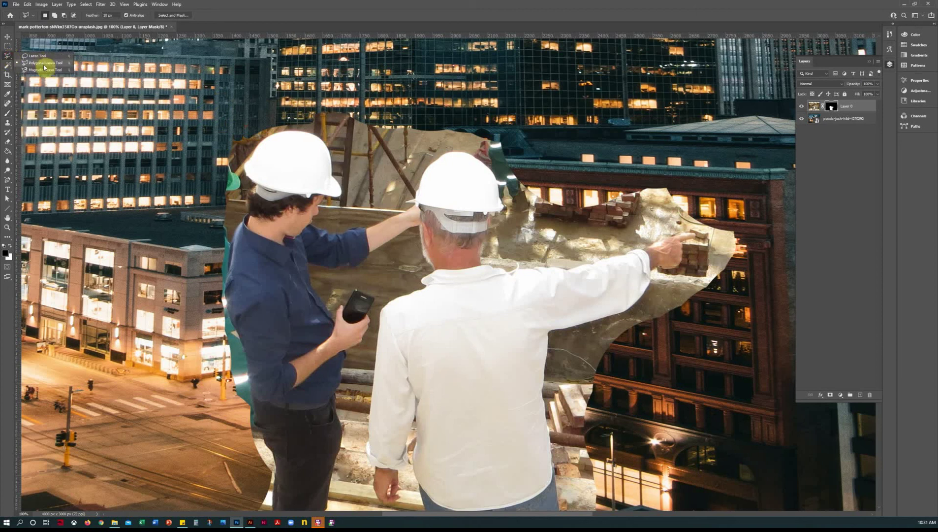
click(44, 64)
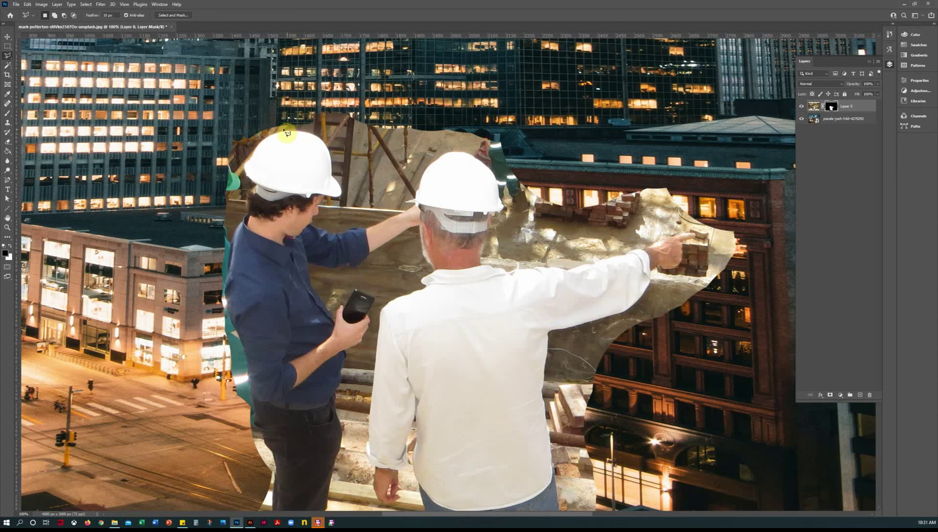
key(z)
click(300, 152)
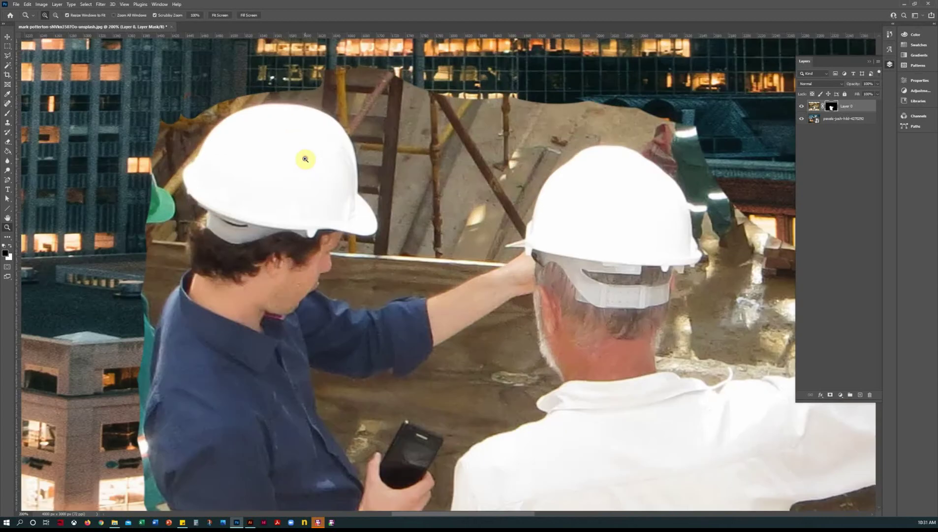
drag(300, 150, 295, 232)
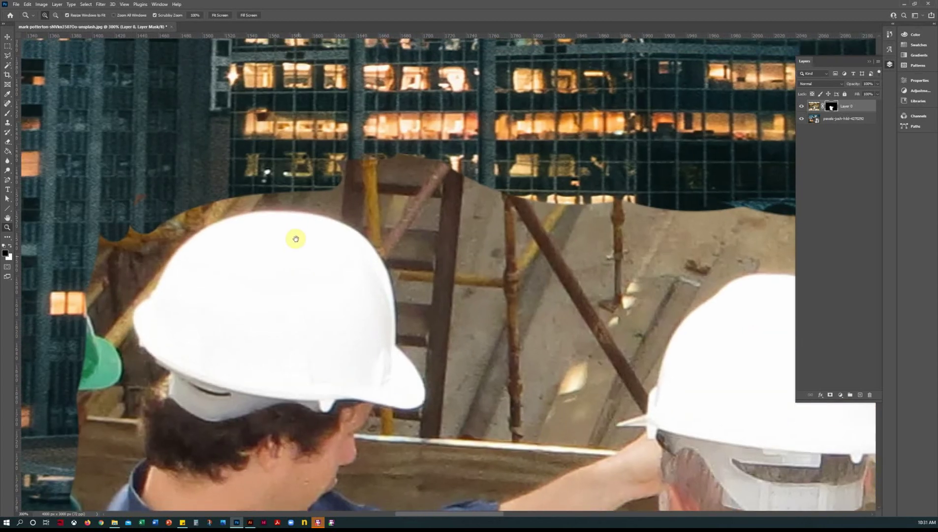
click(7, 56)
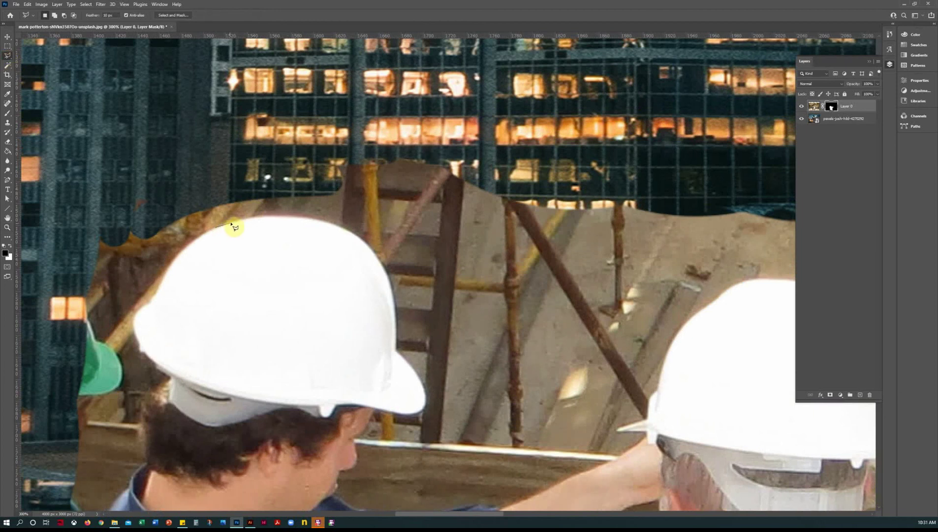
click(282, 217)
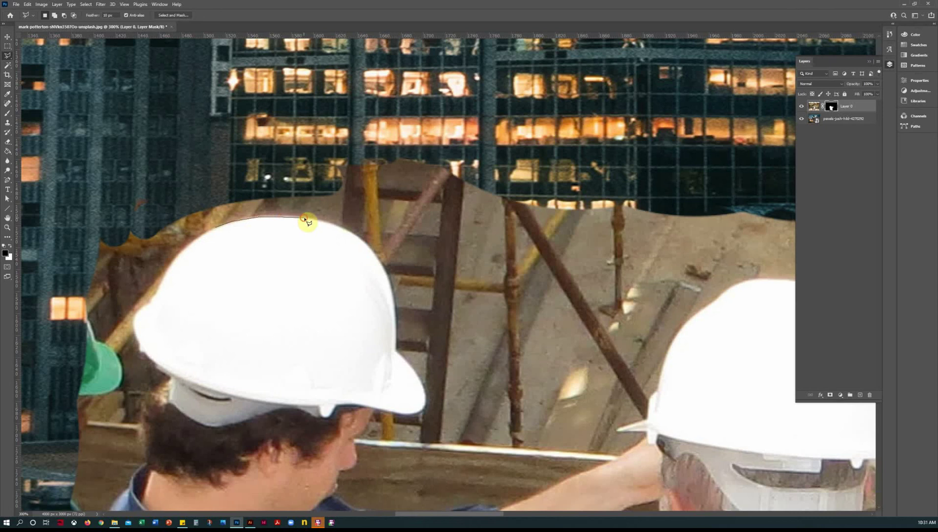
click(303, 218)
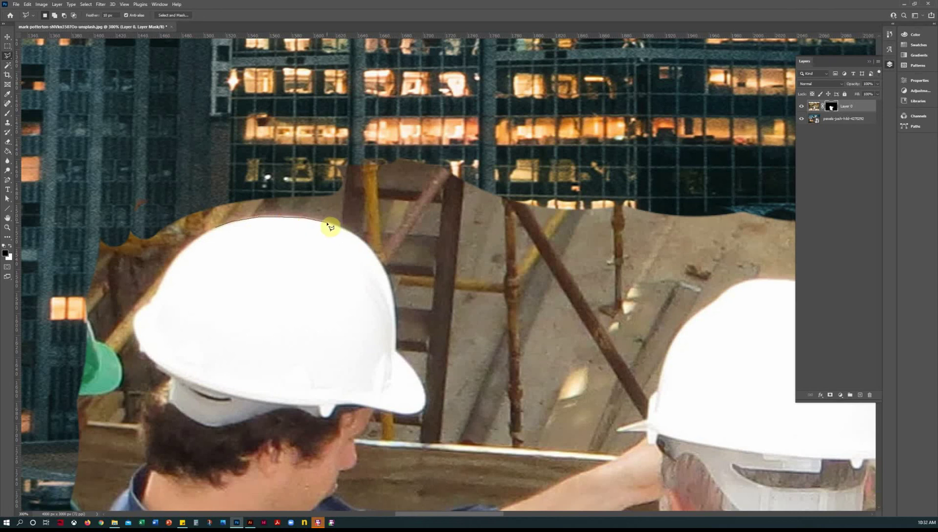
click(328, 222)
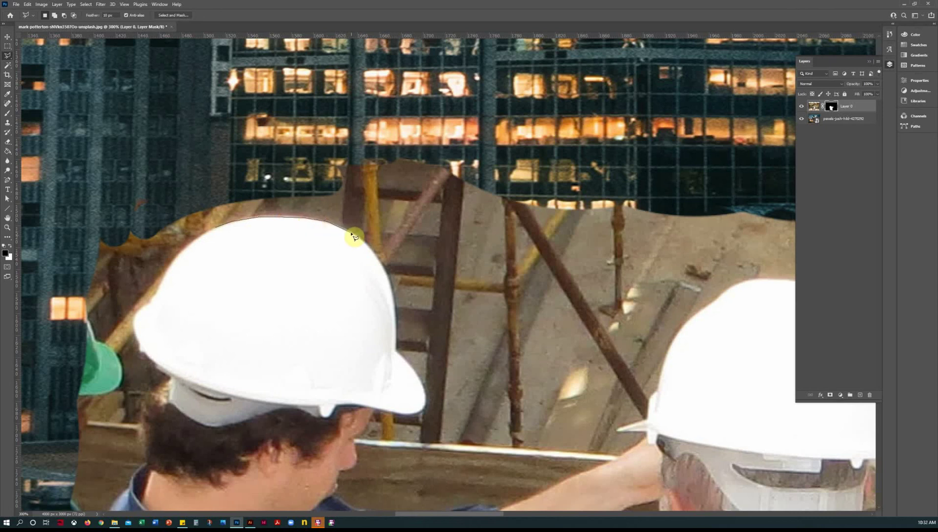
click(374, 253)
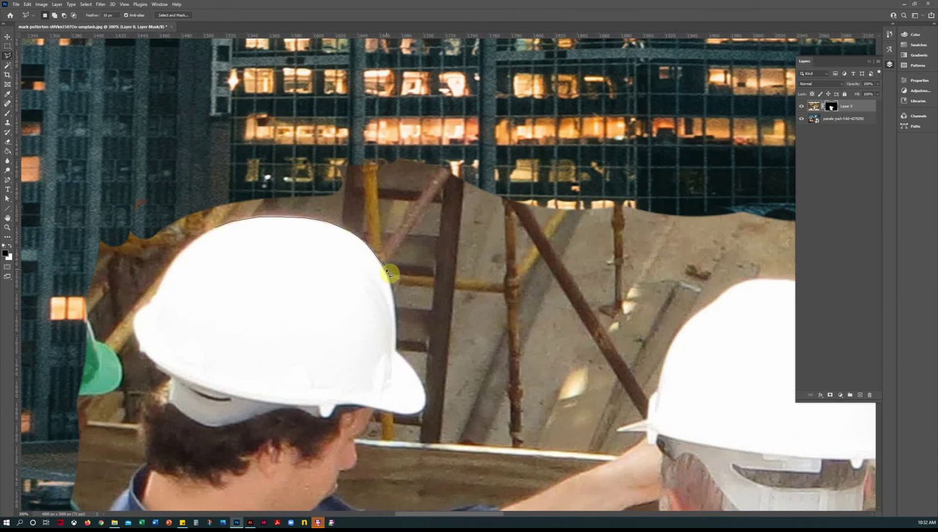
click(383, 266)
click(391, 280)
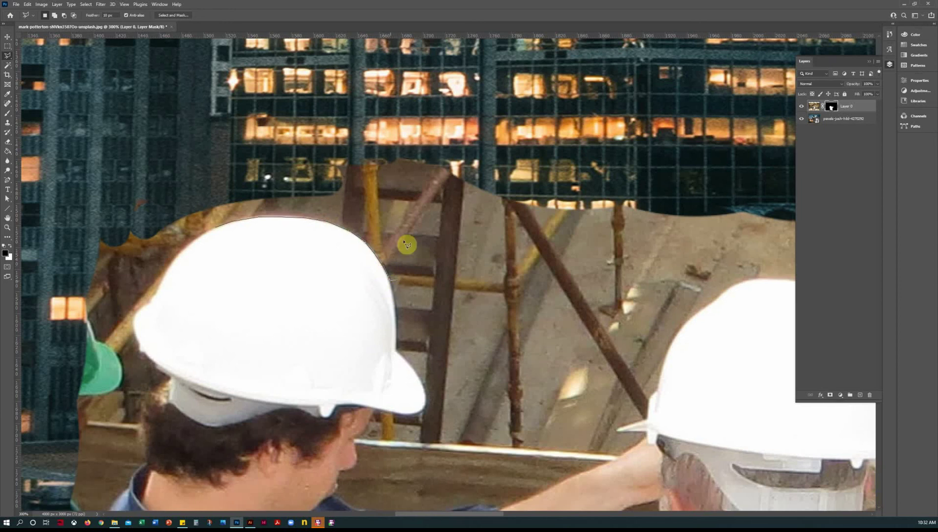
Step: Close the lasso outline around the scaffolding above the helmet and clear that area to black on the mask
click(425, 152)
click(246, 153)
click(55, 204)
click(56, 284)
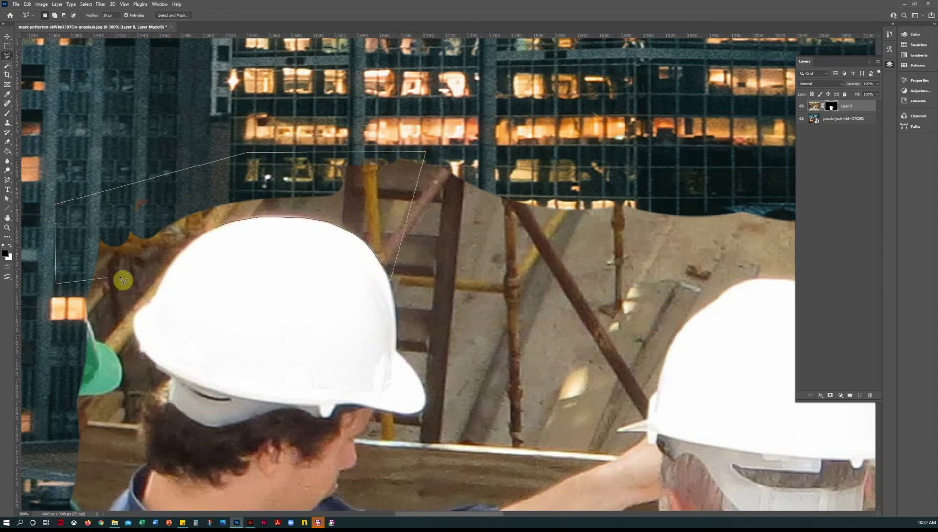
click(192, 241)
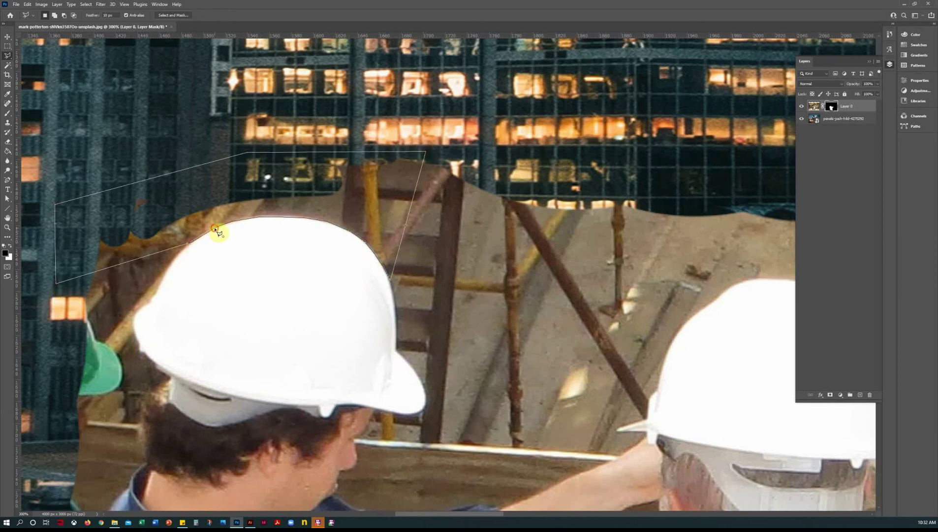
click(215, 228)
key(ctrl+BackSpace)
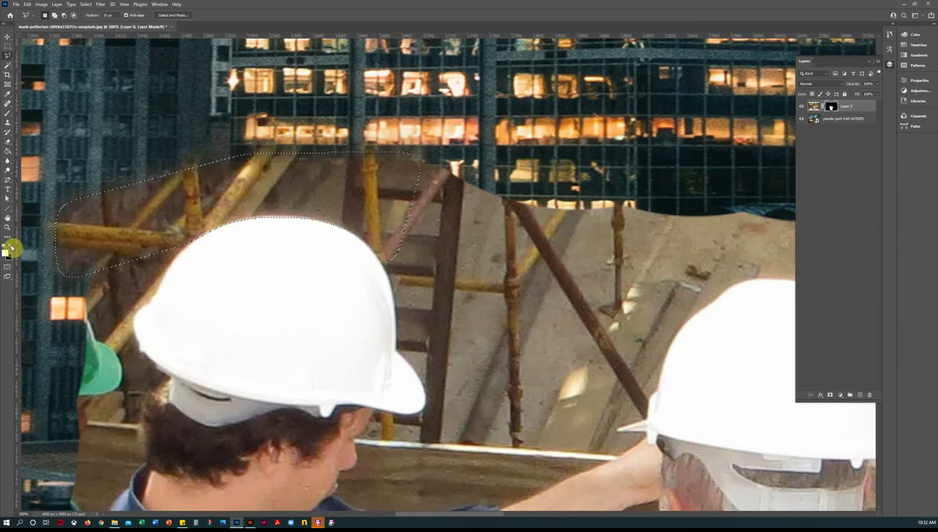
key(ctrl+BackSpace)
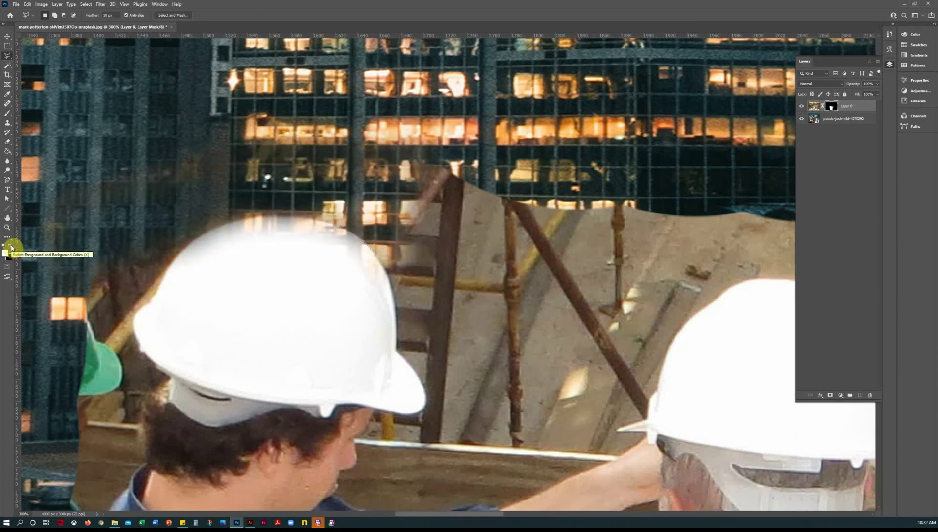
Step: Set the Polygonal Lasso feather to 20 px and outline the scaffolding between the two white helmets, following the helmet edges
key(ctrl+0)
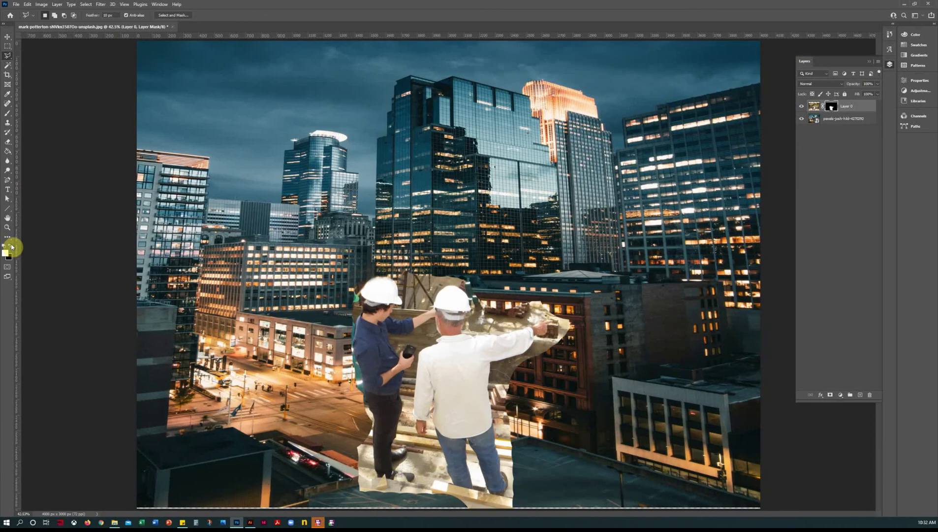
click(7, 227)
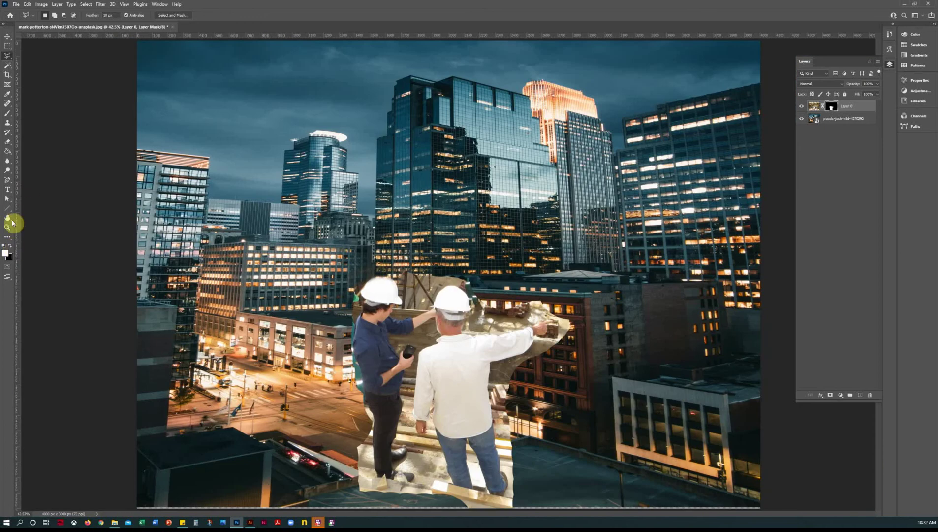
drag(364, 266, 283, 265)
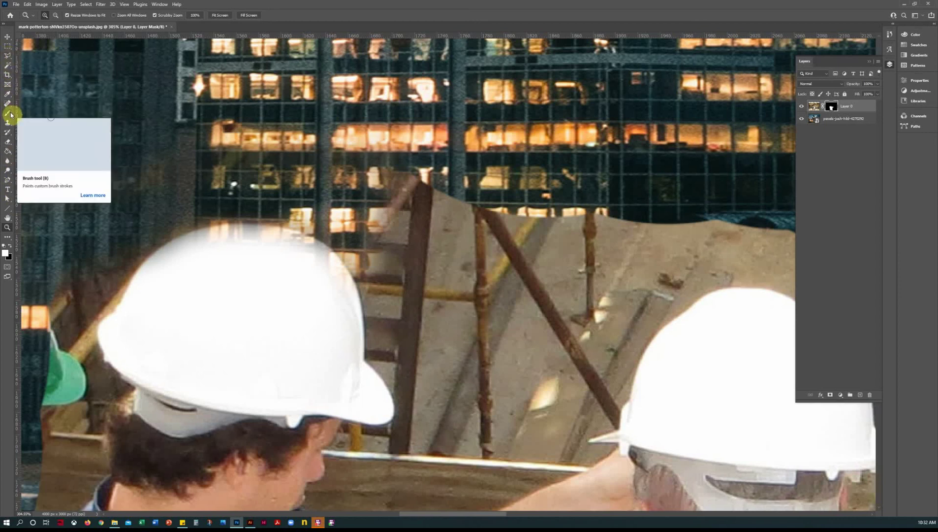
click(8, 55)
drag(90, 16, 107, 15)
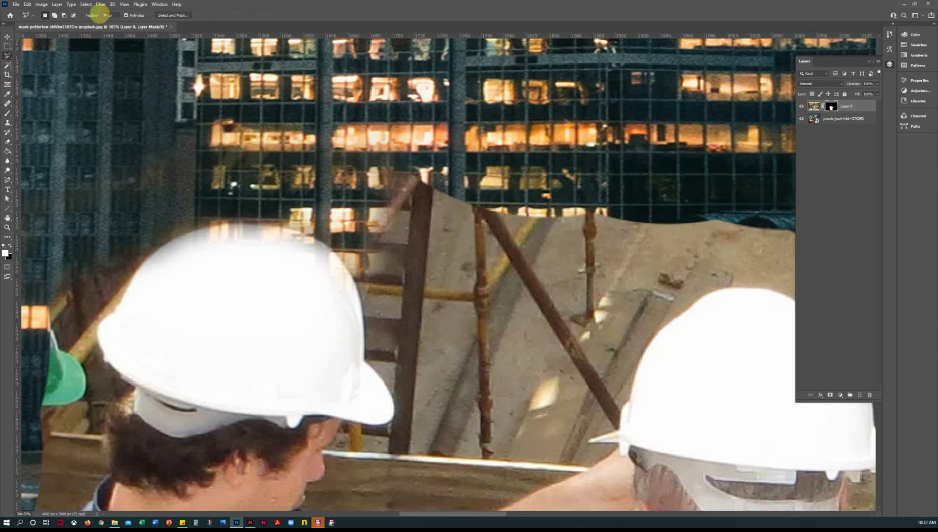
drag(97, 16, 93, 15)
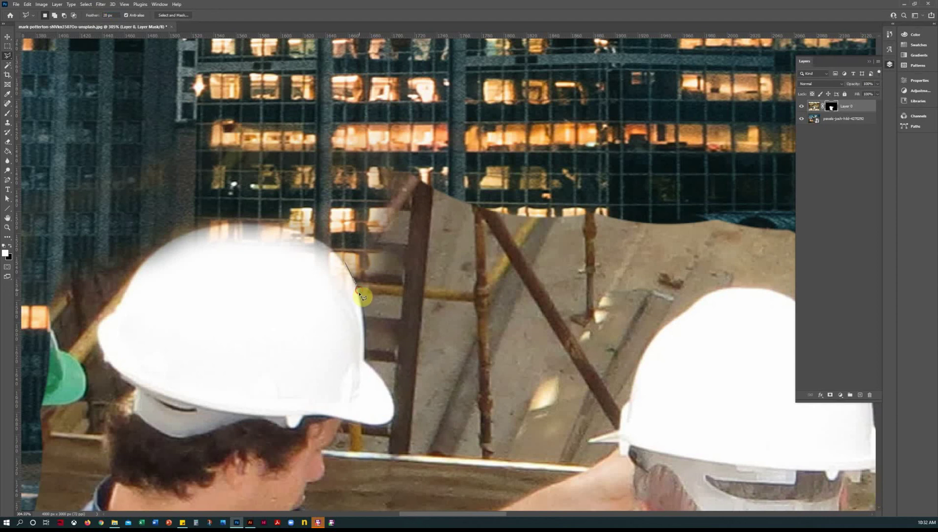
drag(363, 304, 363, 330)
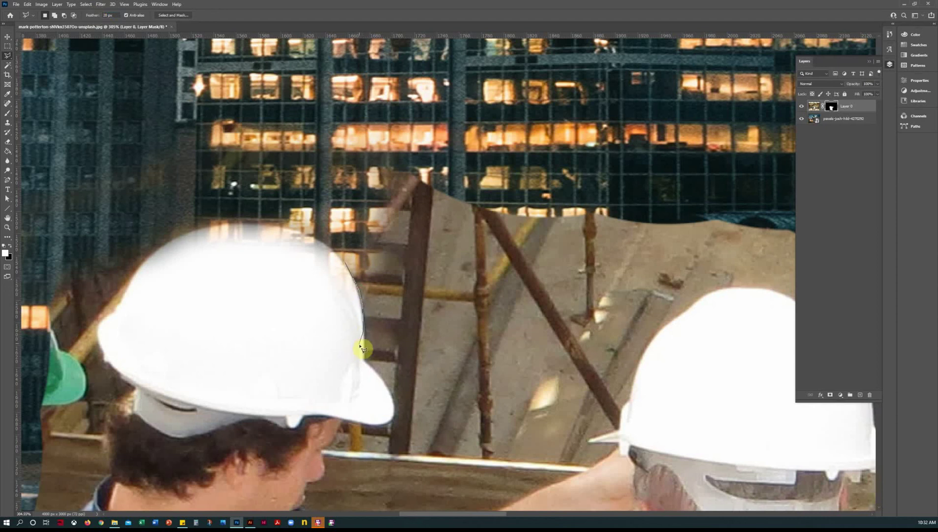
drag(368, 365, 377, 379)
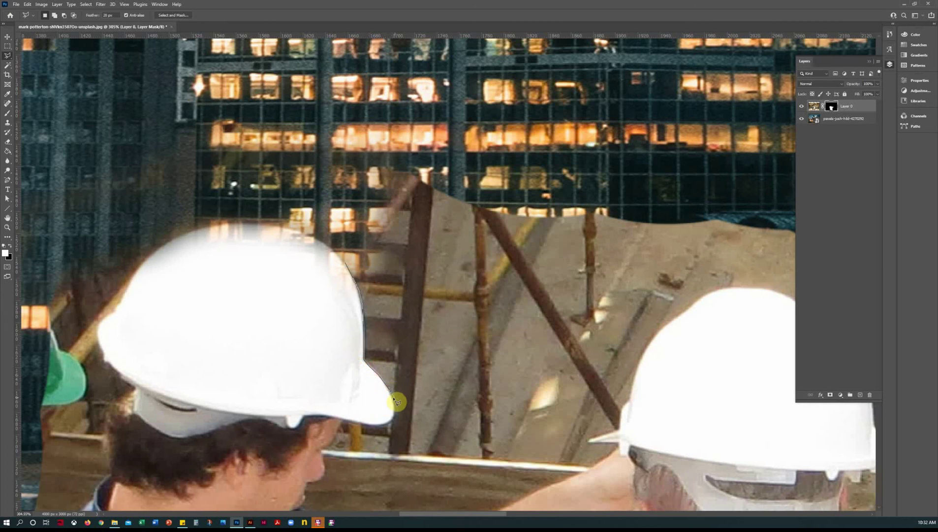
drag(396, 421, 619, 419)
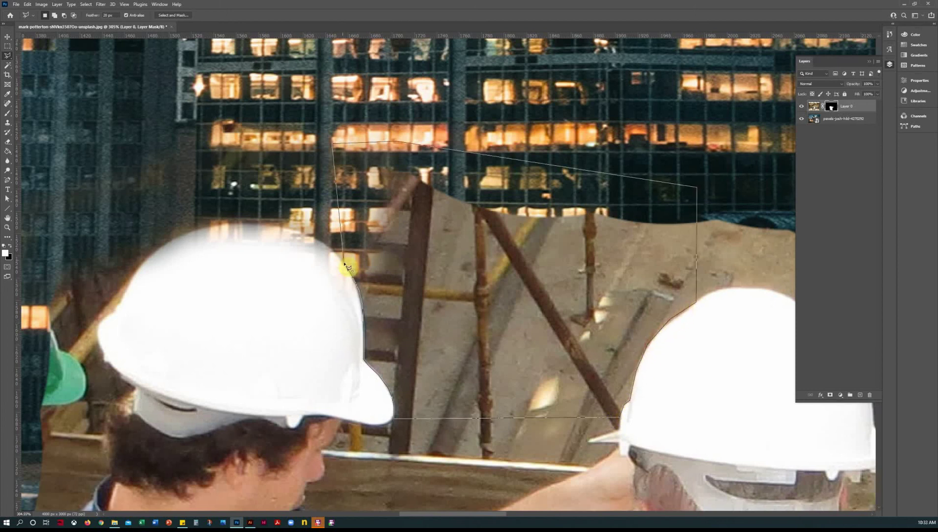
Step: Clear the selected area on the mask and step back in the history to the Polygonal Lasso selection
key(Delete)
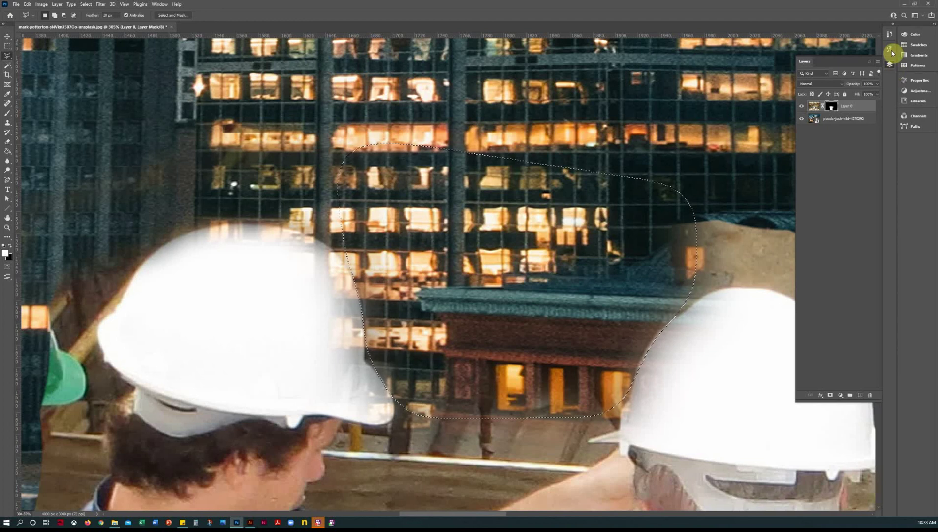
click(890, 34)
click(822, 158)
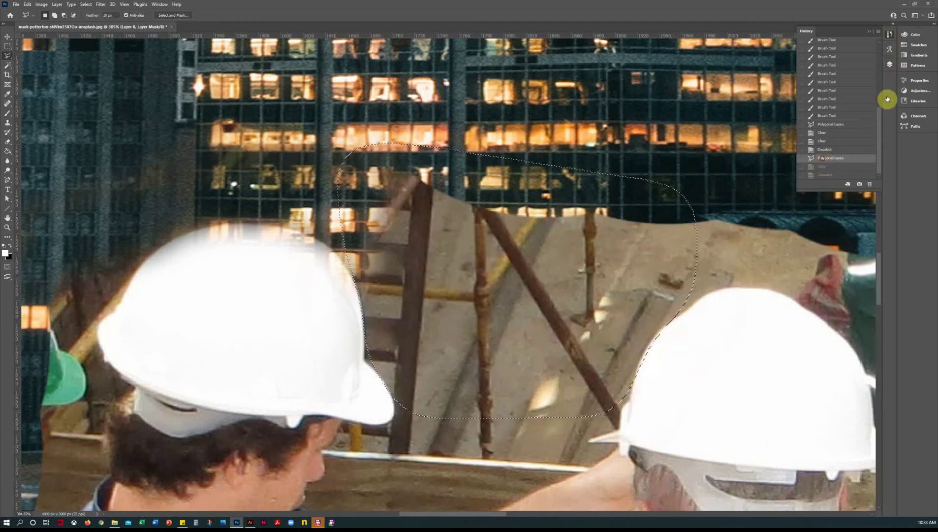
click(890, 35)
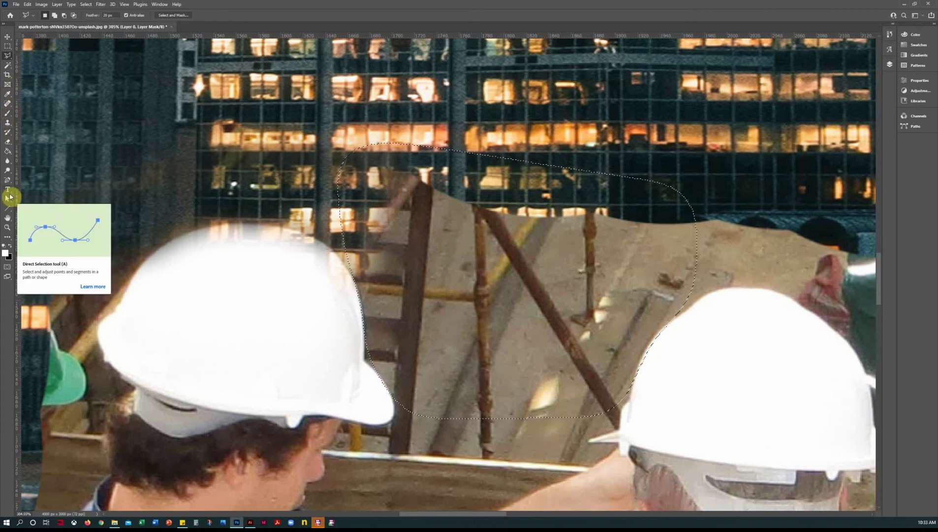
Step: Paint black on the mask inside the feathered selection to hide the scaffolding between the two helmets
key(b)
mouse_move(422, 241)
mouse_down()
mouse_move(487, 210)
mouse_move(353, 205)
mouse_move(399, 208)
mouse_move(407, 174)
mouse_move(379, 164)
mouse_up()
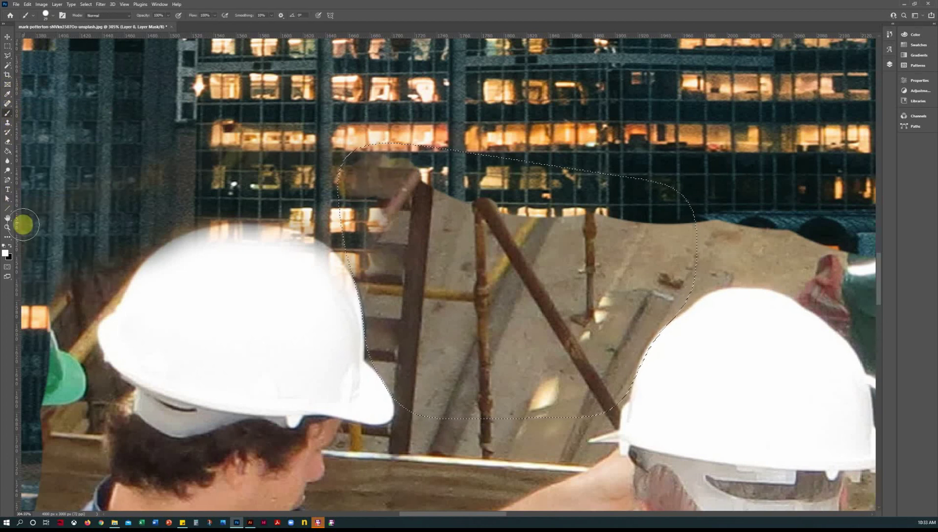
click(10, 245)
mouse_move(334, 191)
mouse_down()
mouse_move(434, 178)
mouse_move(494, 204)
mouse_move(512, 303)
mouse_move(454, 433)
mouse_move(511, 391)
mouse_move(593, 412)
mouse_move(685, 378)
mouse_move(685, 331)
mouse_move(703, 293)
mouse_move(708, 236)
mouse_move(598, 218)
mouse_up()
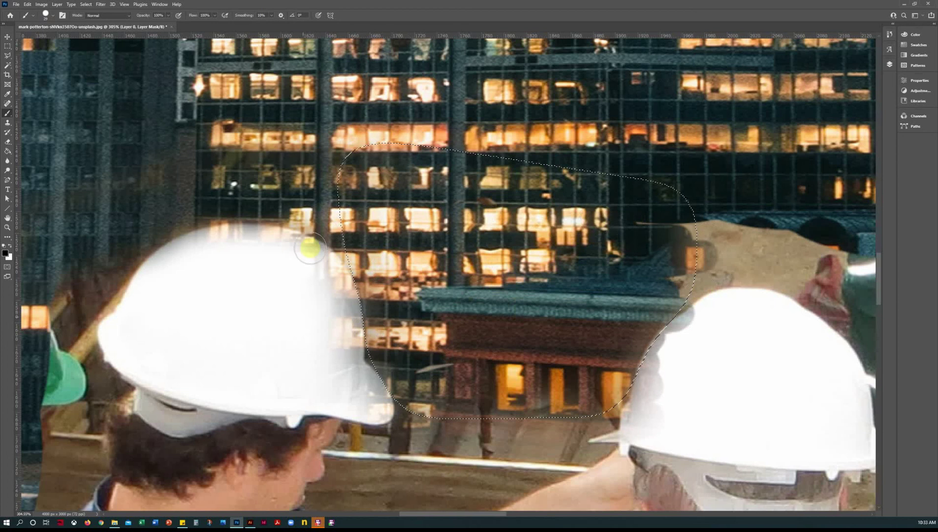
Step: Paint black on the mask along the second white helmet's edge inside the feathered selection, and deselect
mouse_move(554, 394)
mouse_down()
mouse_move(715, 319)
mouse_move(668, 312)
mouse_move(626, 413)
mouse_move(648, 334)
mouse_move(683, 290)
mouse_move(672, 243)
mouse_move(689, 280)
mouse_move(684, 308)
mouse_move(701, 244)
mouse_up()
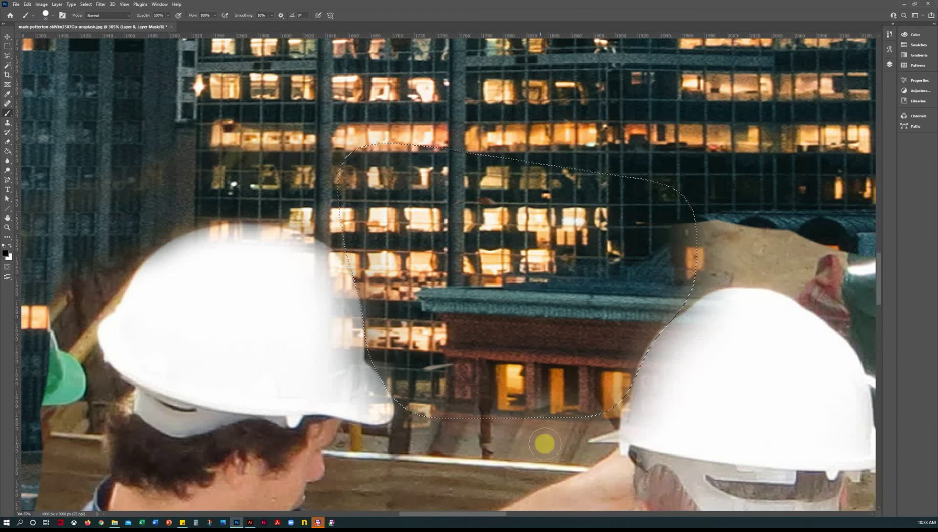
key(ctrl+d)
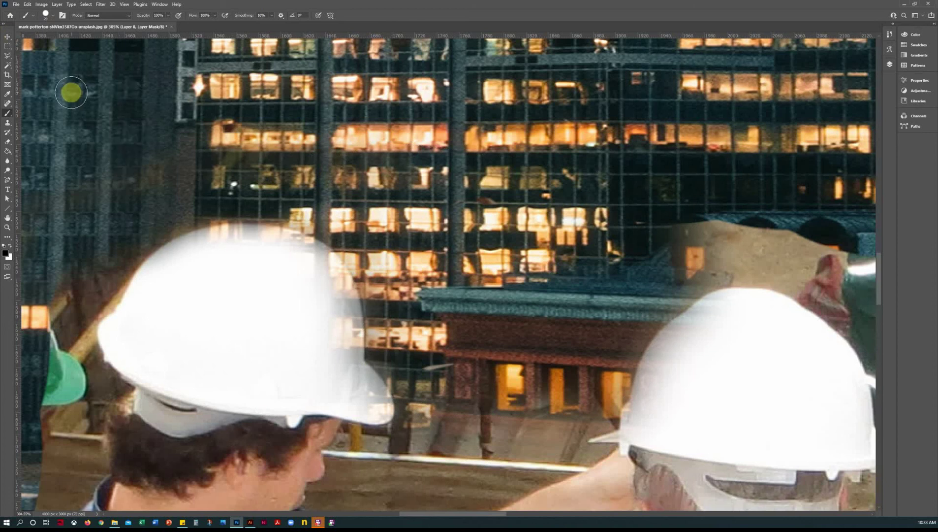
Step: Enlarge the brush and set its hardness to 0%, test one dab on the dark-haired worker's helmet, and undo it
click(45, 15)
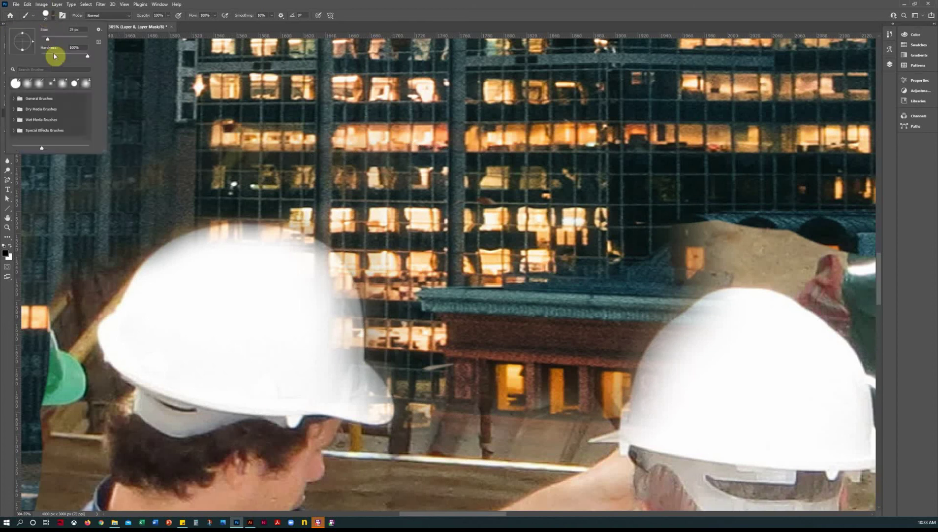
mouse_move(54, 58)
mouse_down()
mouse_move(41, 56)
mouse_move(63, 38)
mouse_up()
click(241, 311)
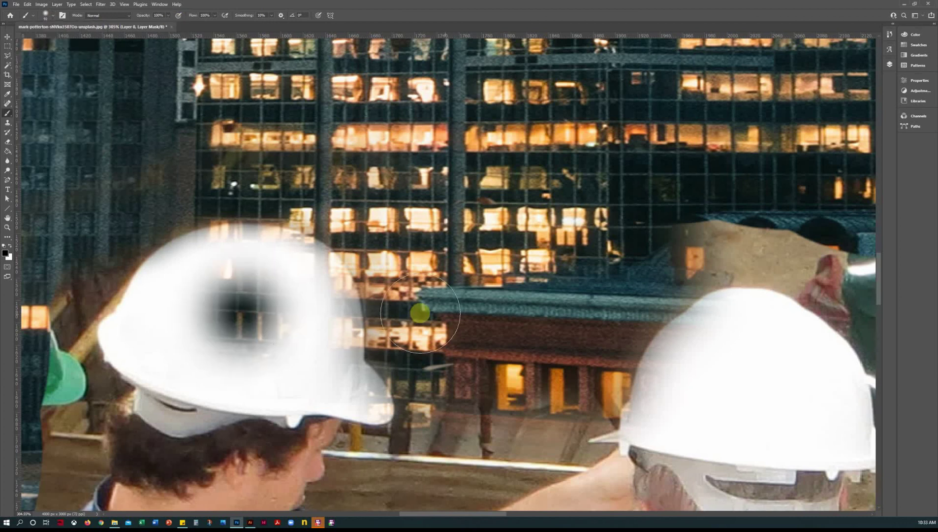
key(ctrl+z)
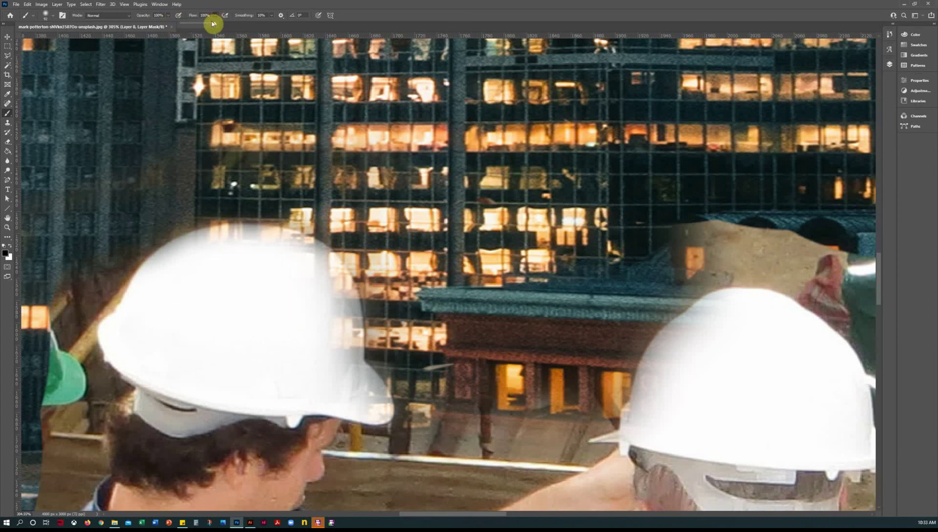
Step: Set the brush to 29% flow and 49% opacity and paint black along the dark-haired worker's upper helmet edge
click(168, 15)
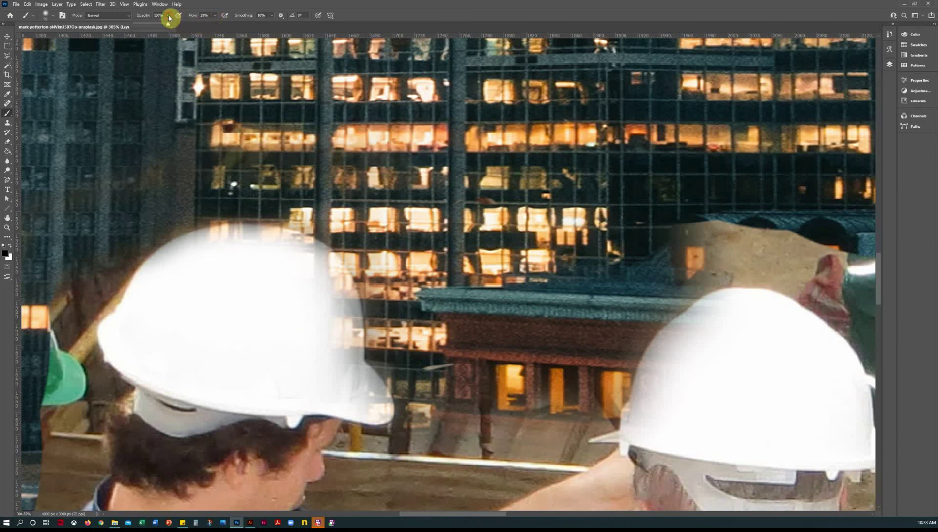
click(151, 23)
mouse_move(149, 193)
mouse_down()
mouse_move(162, 218)
mouse_move(203, 190)
mouse_move(160, 229)
mouse_move(204, 209)
mouse_move(114, 235)
mouse_move(107, 243)
mouse_move(136, 266)
mouse_move(139, 289)
mouse_move(74, 338)
mouse_move(149, 291)
mouse_move(144, 280)
mouse_move(243, 202)
mouse_move(250, 220)
mouse_move(395, 218)
mouse_move(327, 219)
mouse_move(400, 264)
mouse_move(334, 232)
mouse_move(363, 231)
mouse_move(293, 219)
mouse_up()
Step: Reduce the soft brush size in two stages and paint black along the top edge of the dark-haired worker's helmet
click(46, 15)
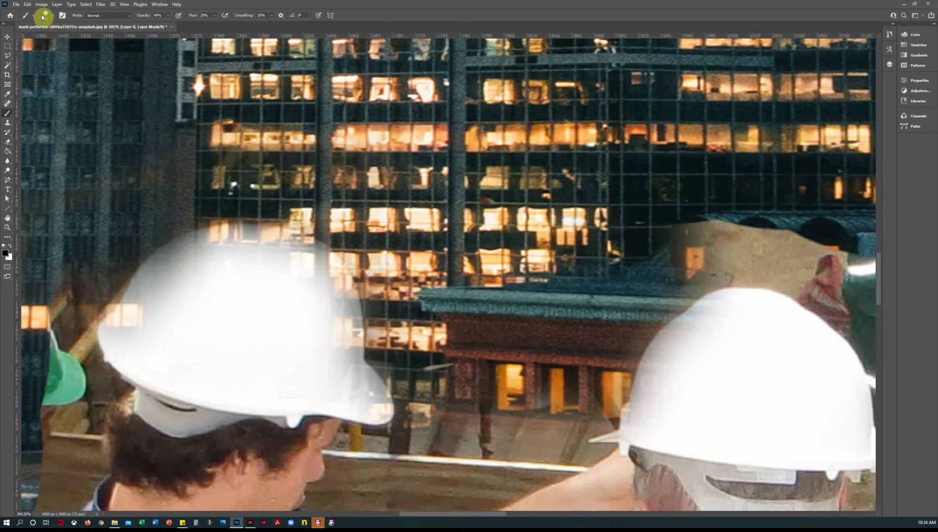
click(49, 39)
click(286, 219)
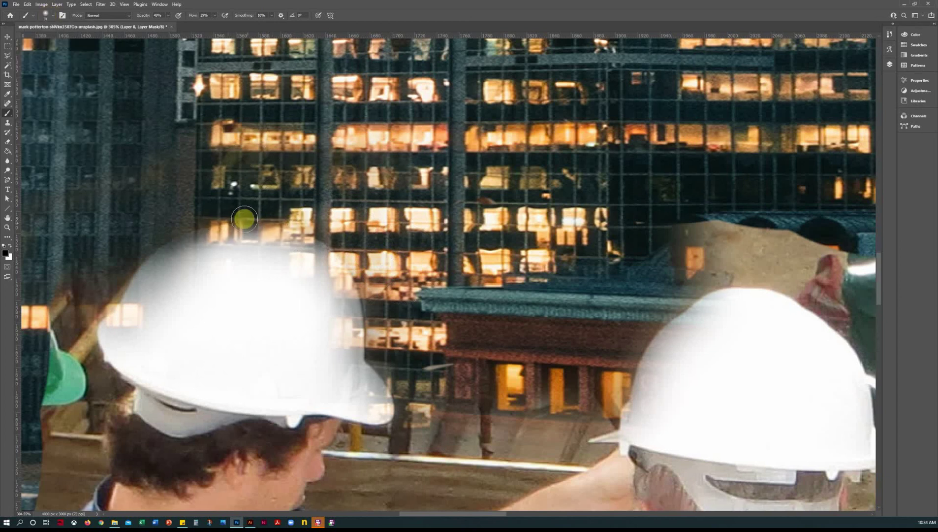
click(46, 15)
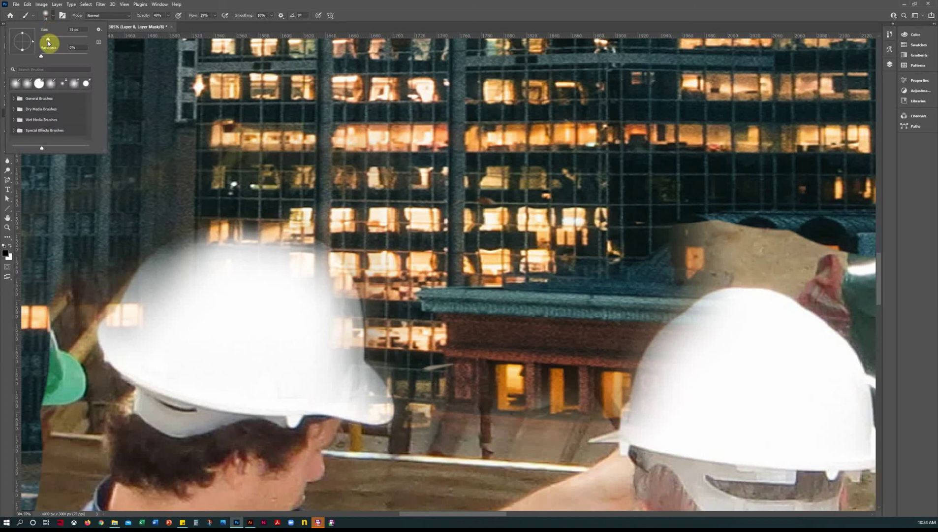
drag(46, 38, 41, 39)
click(232, 220)
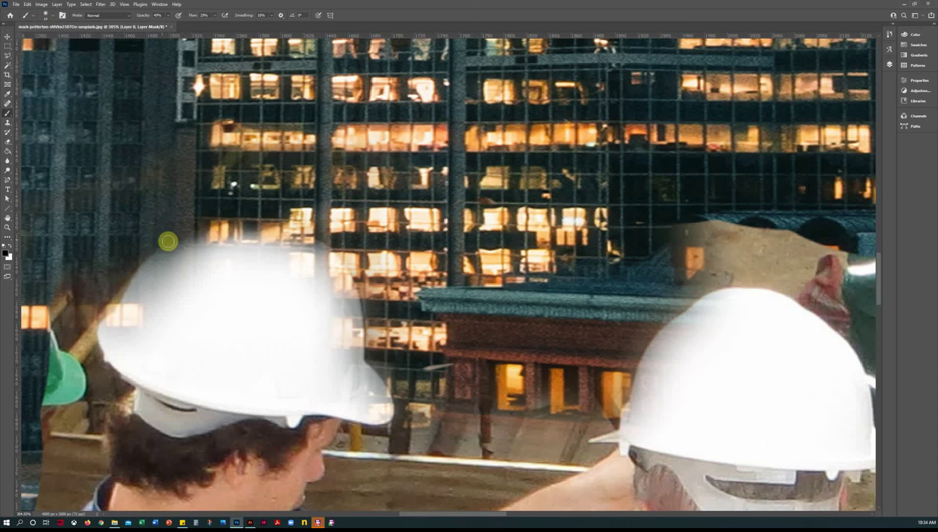
Step: Fit the whole composite in view, show the layer stack, and examine the blended edge of the dark-haired worker's helmet
key(ctrl+0)
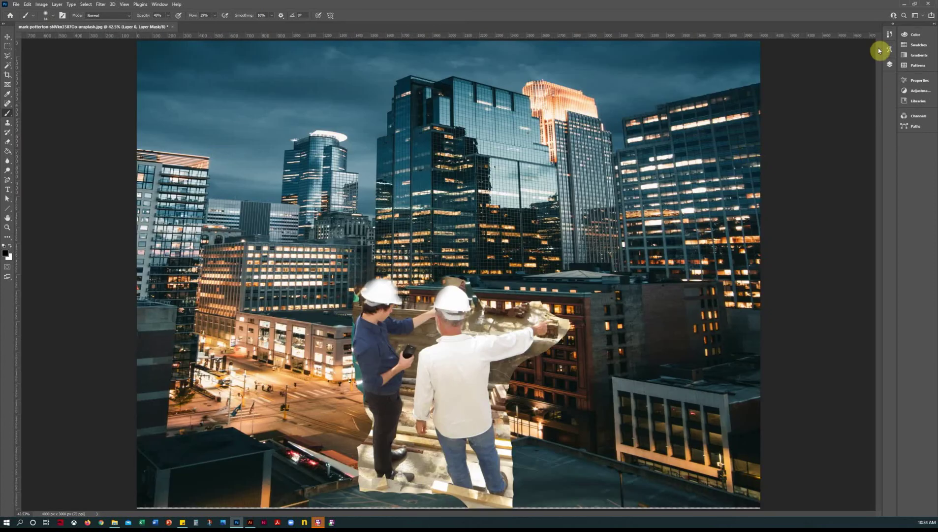
click(890, 65)
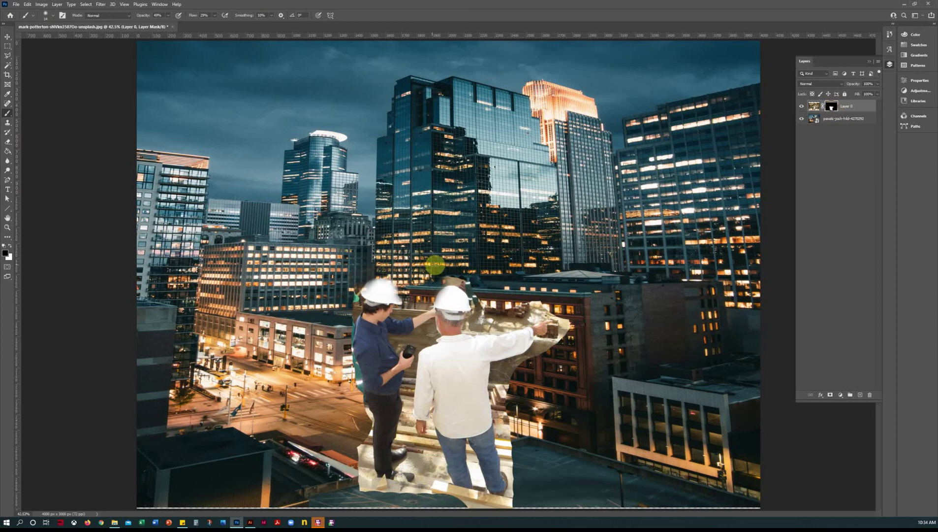
mouse_move(376, 282)
mouse_down()
mouse_move(393, 290)
mouse_move(383, 316)
mouse_up()
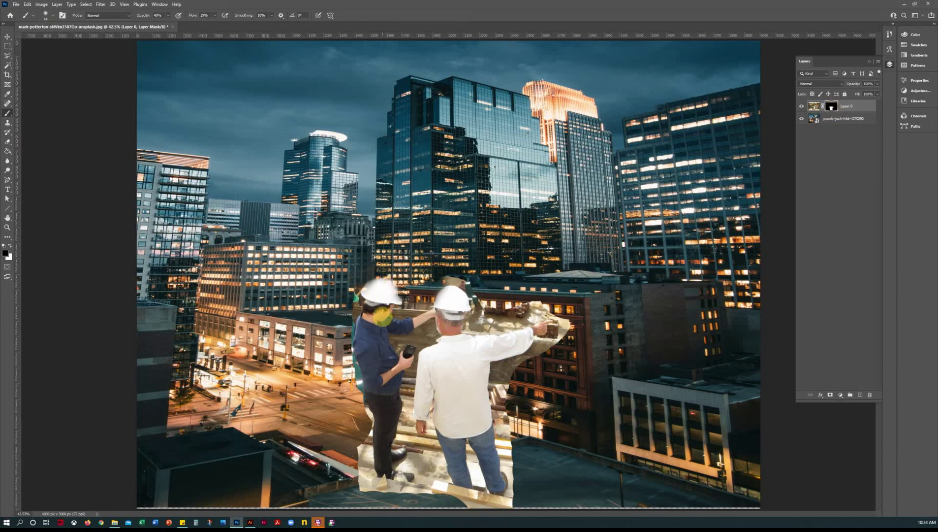